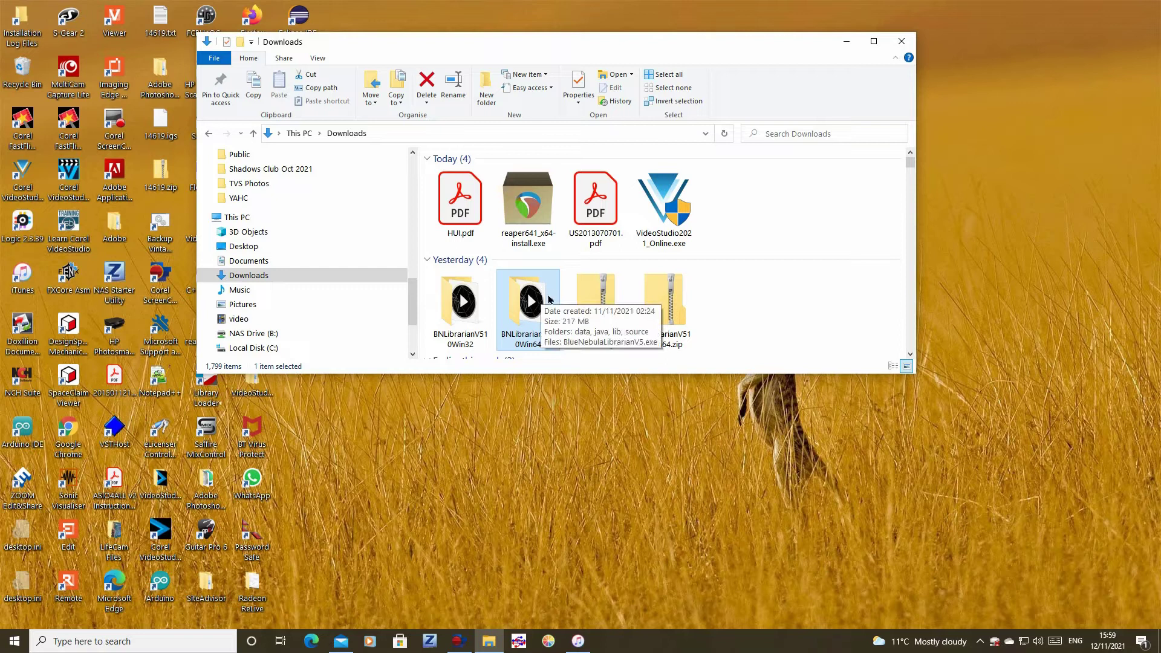
- Open the BNLibrarianV510Win64 folder in Downloads and launch BlueNebulaLibrarianV5.exe
double_click(544, 299)
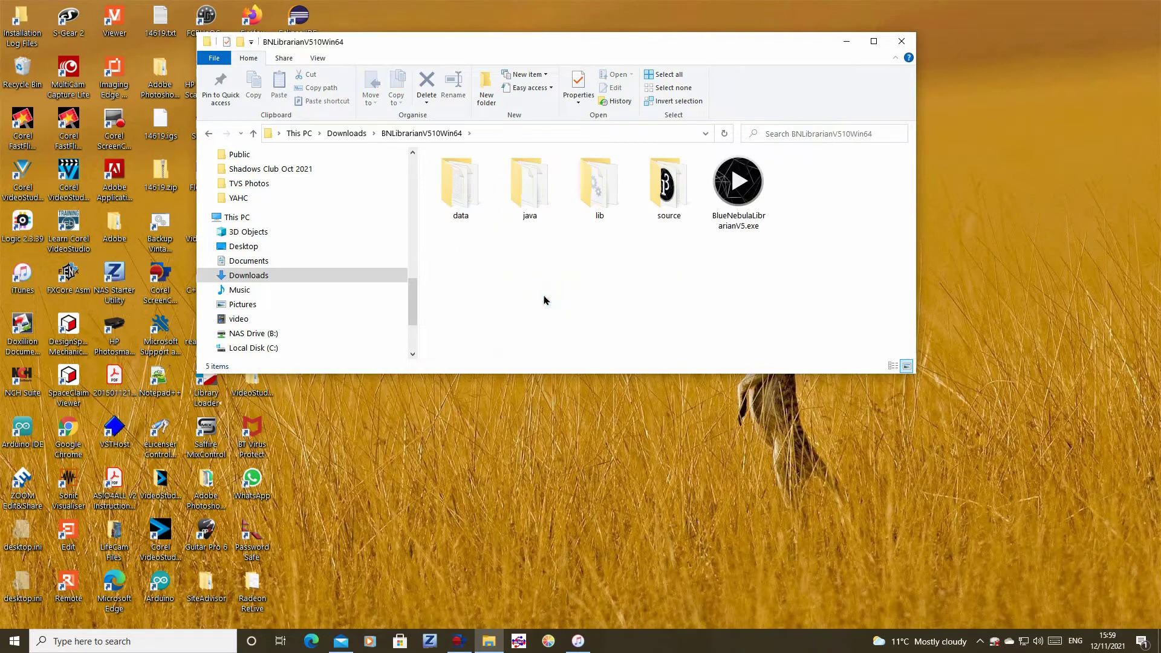
double_click(739, 184)
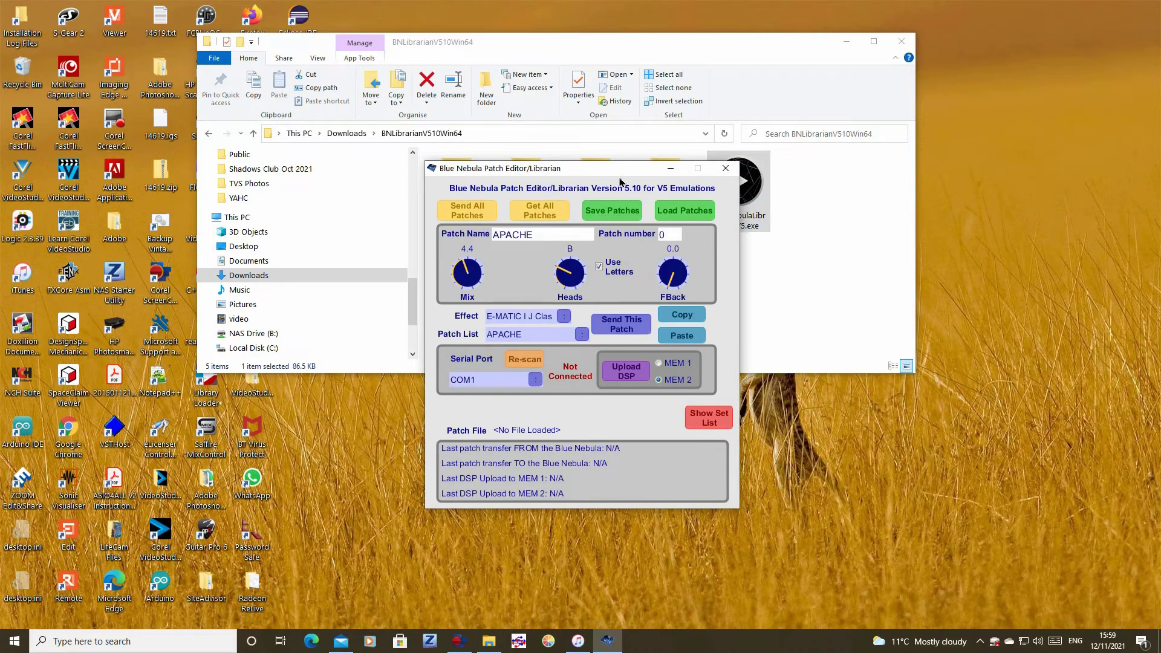
- Show the Set List Editor alongside the main Blue Nebula editor
left_click(716, 424)
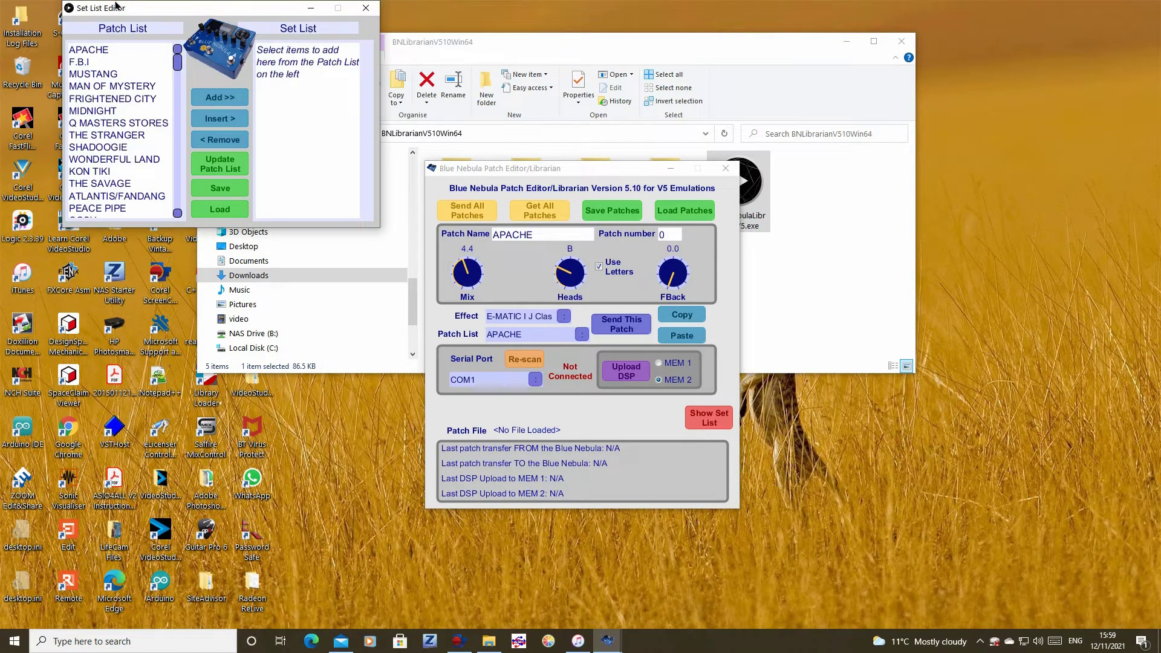
- Move the Set List Editor lower and add APACHE, KON TIKI and WONDERFUL LAND
left_click_drag(170, 13, 204, 182)
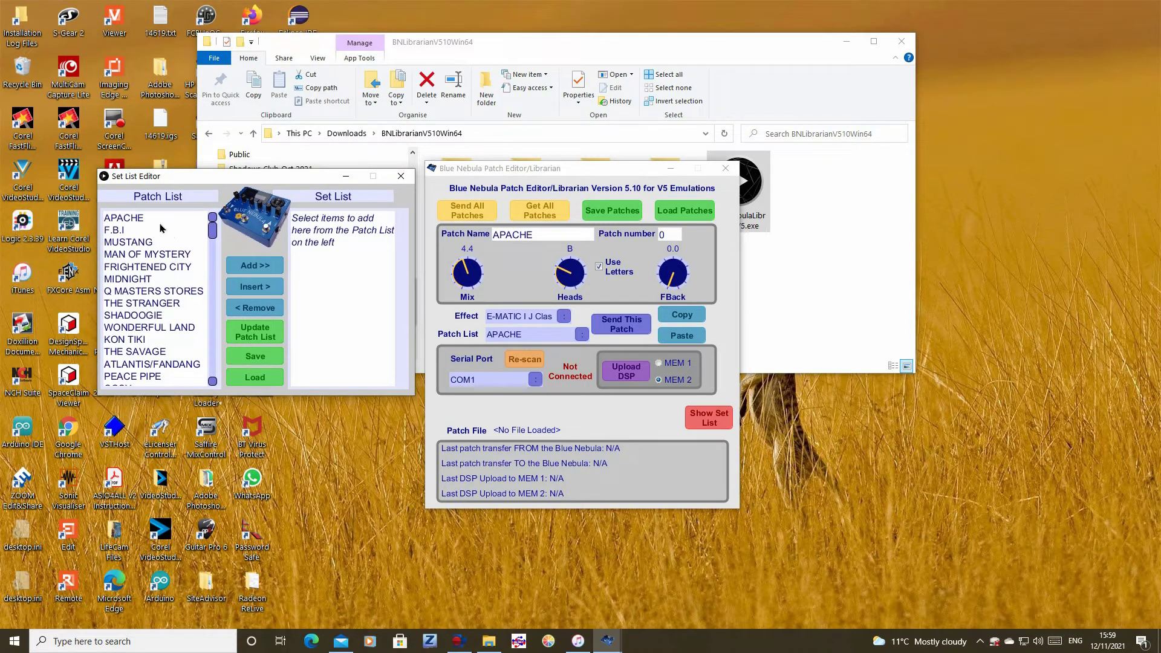
double_click(135, 222)
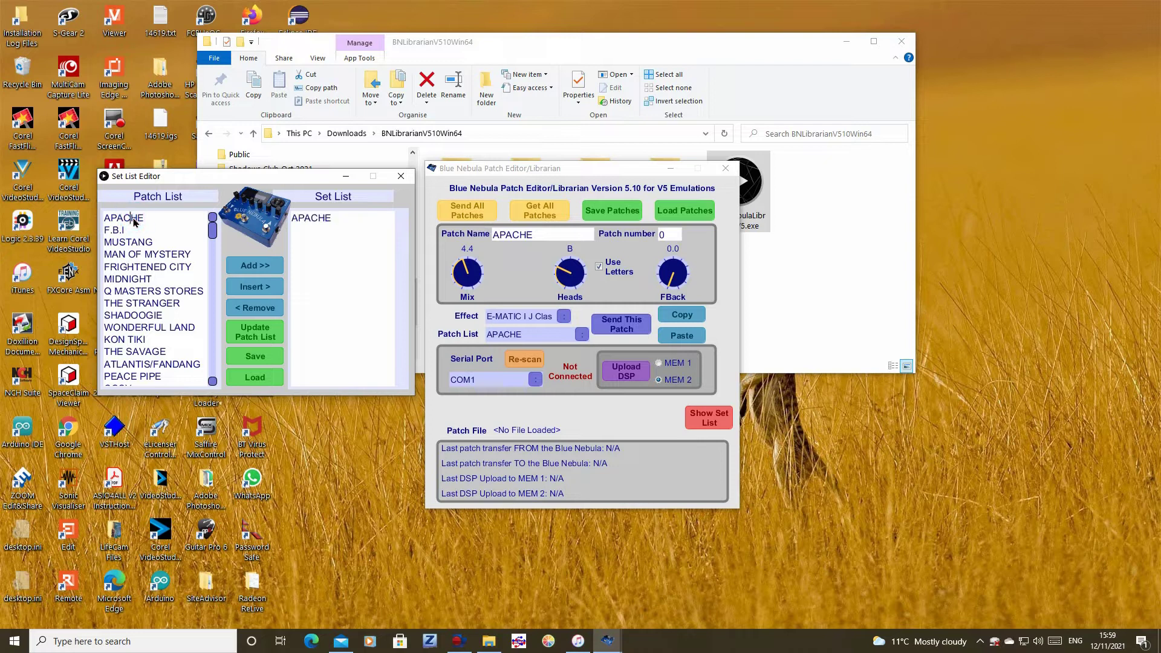
left_click(130, 342)
double_click(131, 343)
double_click(132, 328)
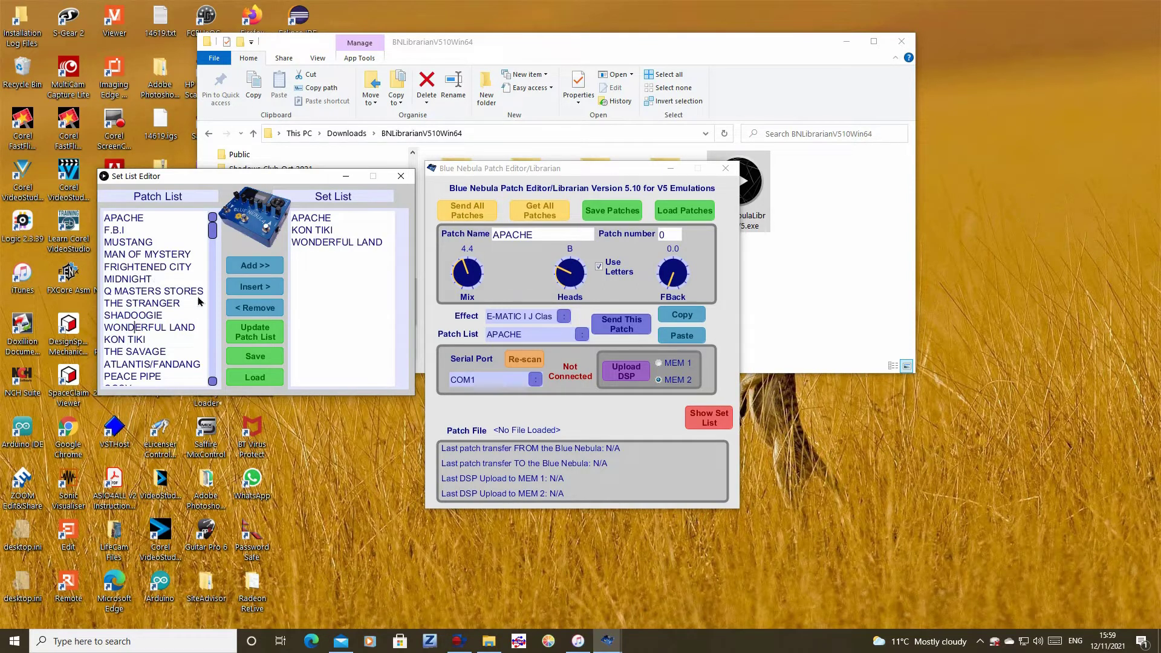
- Append DANCE ON and GERONIMO/RUMBLE to the set list, then select the DANCE ON entry
scroll(214, 317, "down", 5)
scroll(214, 317, "down", 1)
double_click(129, 334)
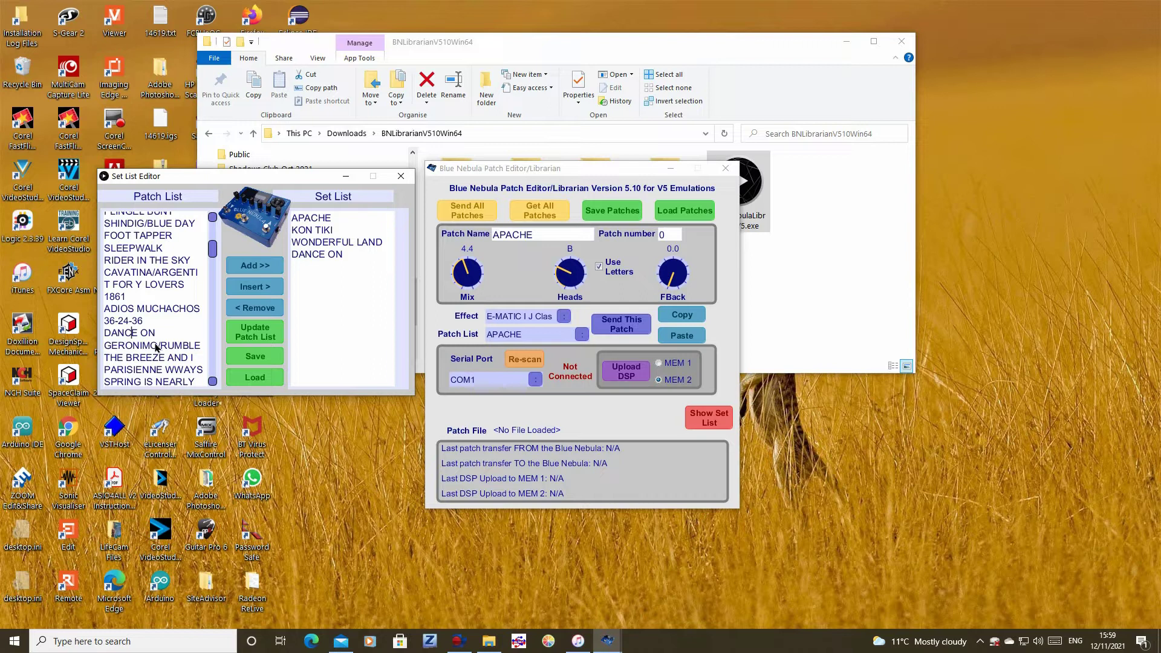
double_click(156, 346)
left_click(351, 257)
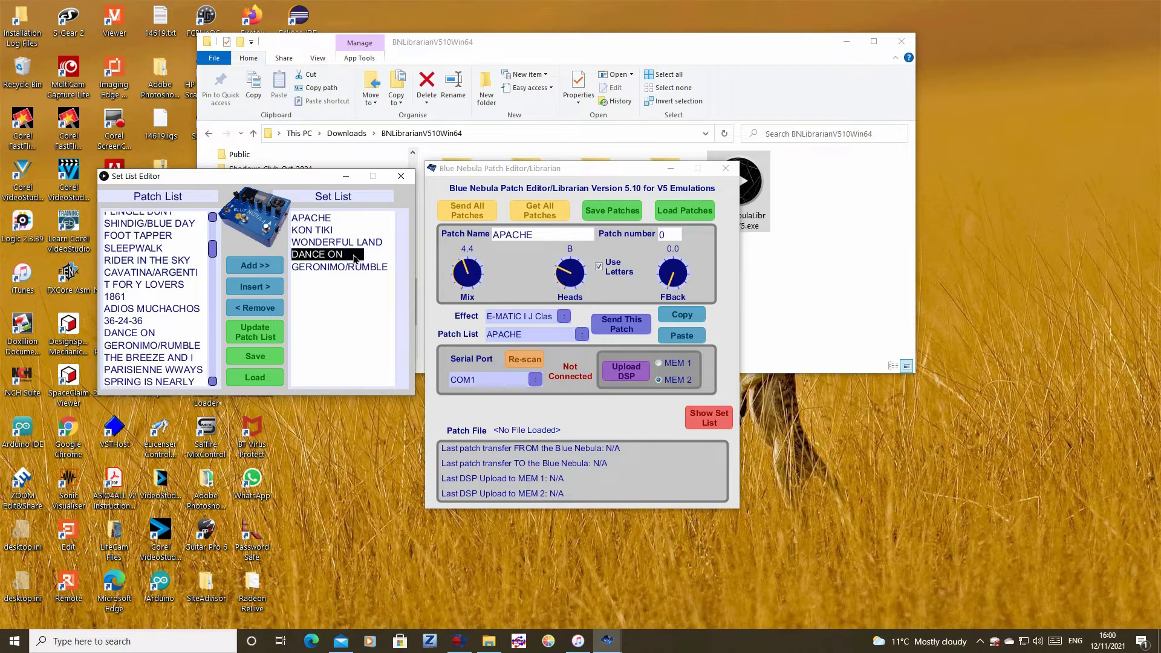
- Replace the DANCE ON entry with GENIE
key("BackSpace")
key("BackSpace")
key("BackSpace")
key("BackSpace")
key("BackSpace")
key("BackSpace")
key("BackSpace")
key("BackSpace")
key("BackSpace")
key("BackSpace")
key("BackSpace")
key("BackSpace")
key("BackSpace")
key("BackSpace")
key("BackSpace")
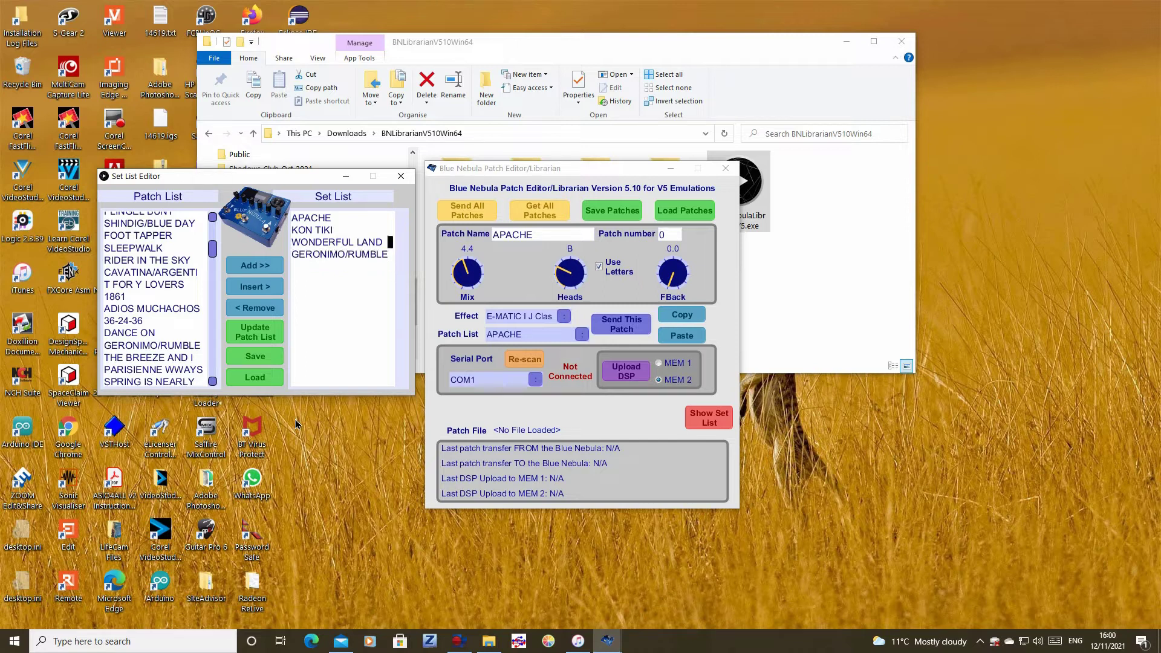
key("Return")
type("GENIE")
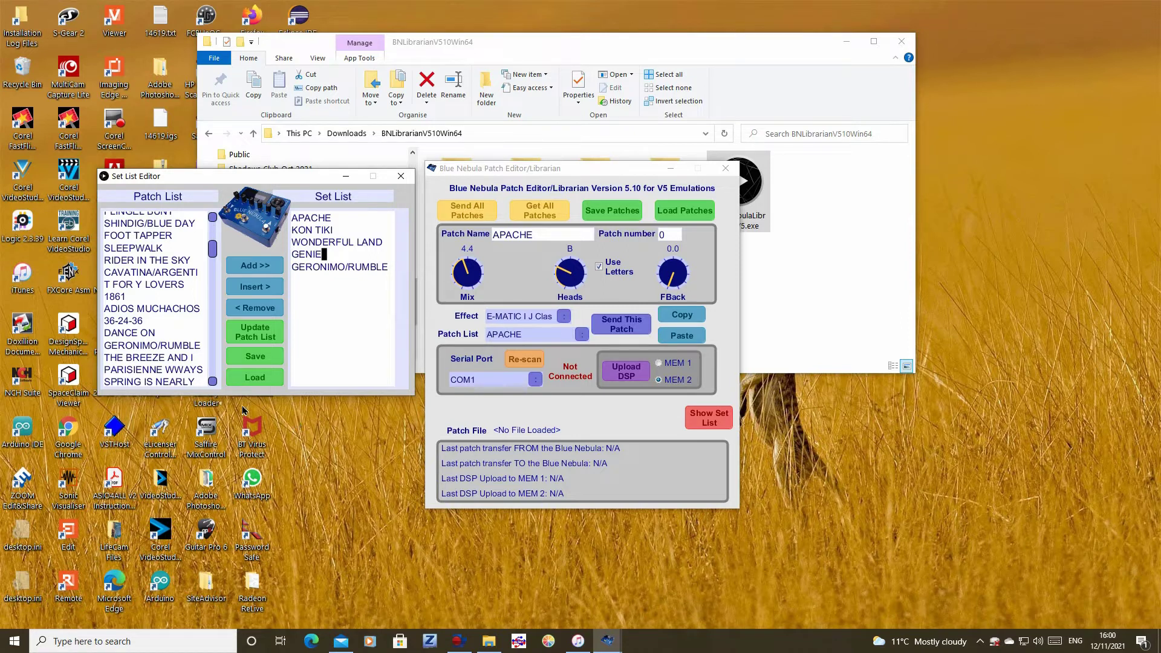
- Shorten the GERONIMO/RUMBLE entry to just RUMBLE
double_click(355, 271)
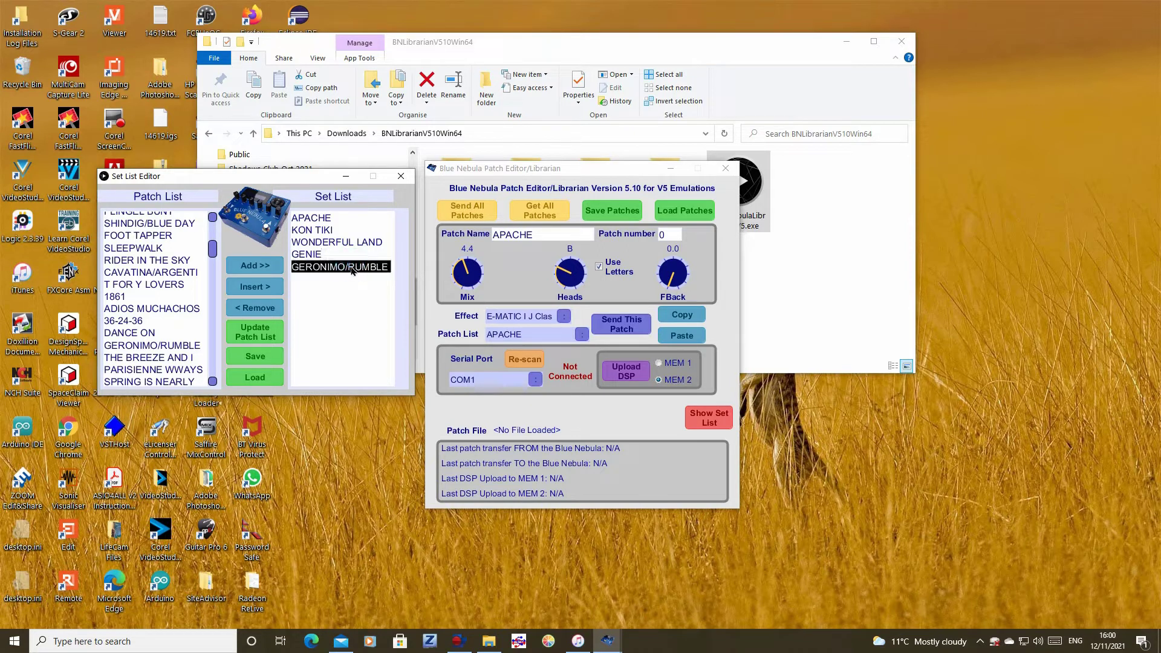
left_click(371, 267)
key("BackSpace")
key("BackSpace")
key("BackSpace")
key("BackSpace")
key("BackSpace")
key("BackSpace")
key("BackSpace")
key("BackSpace")
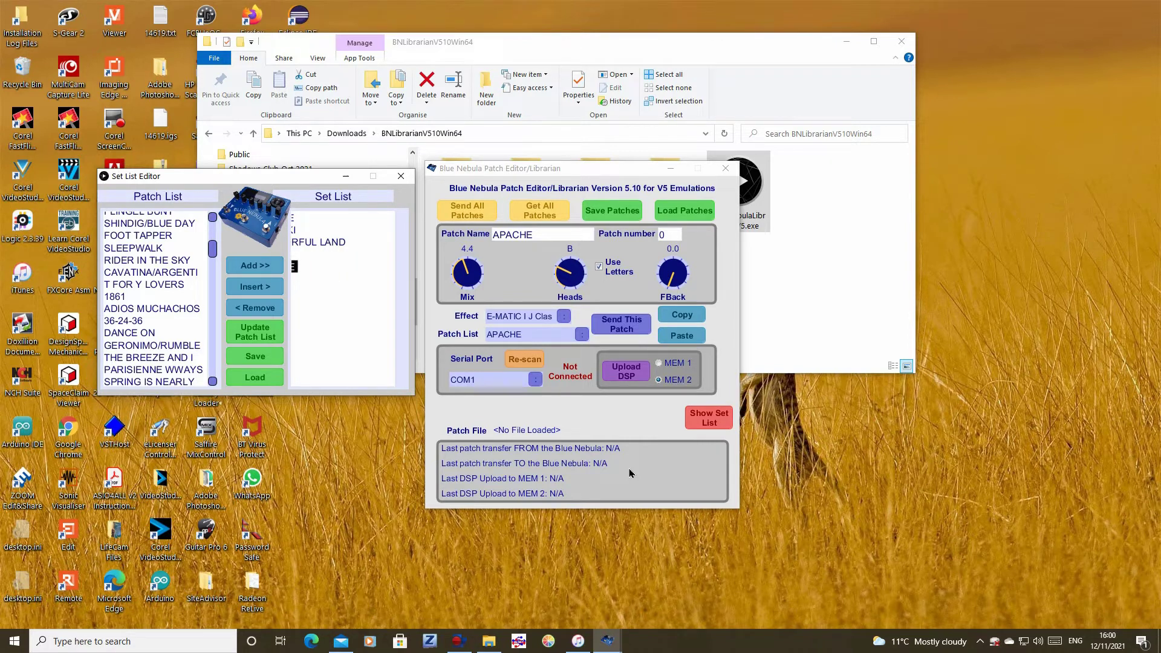
key("Delete")
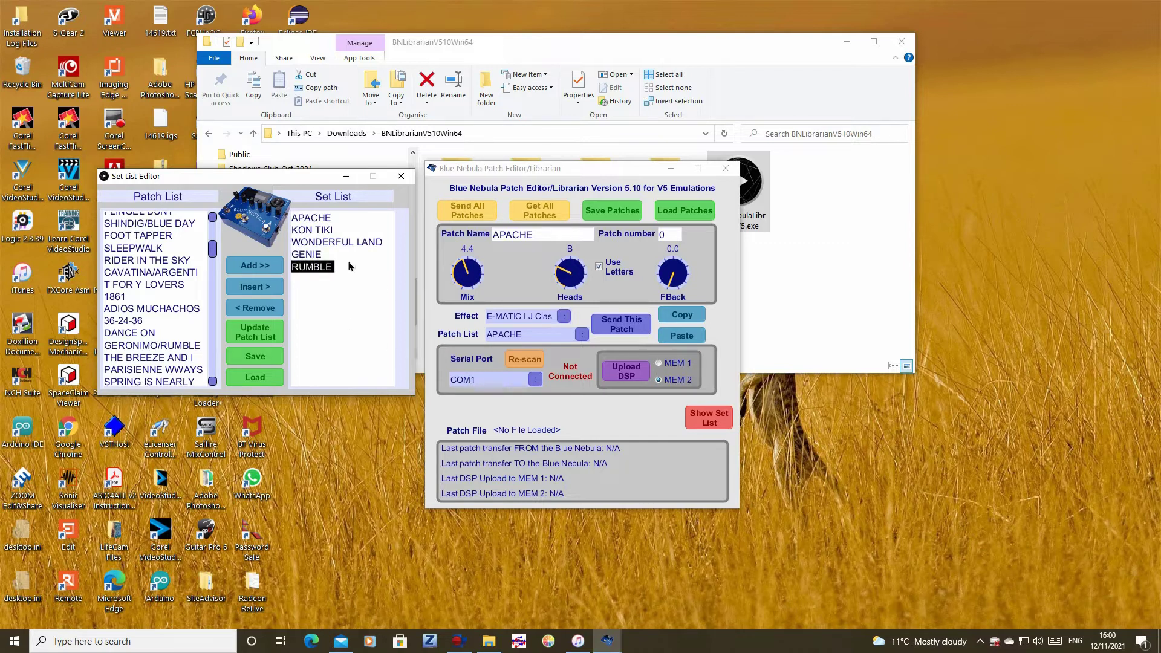
left_click(319, 256)
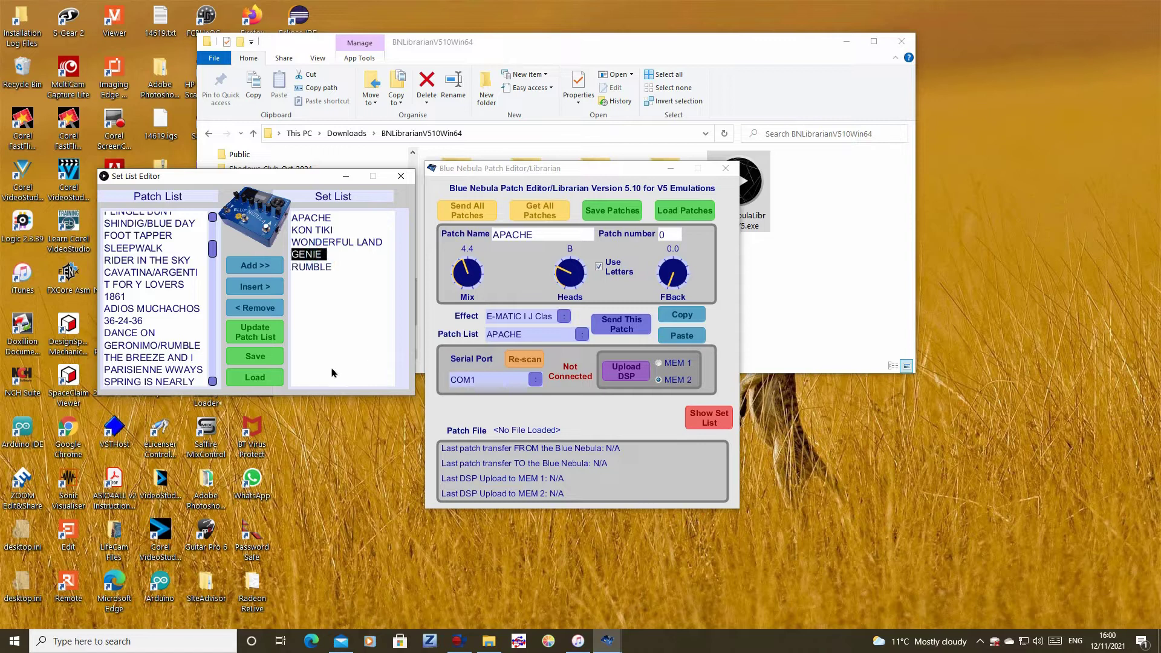
- Save the set list as SetListA in the MemBuilder Files folder
left_click(256, 358)
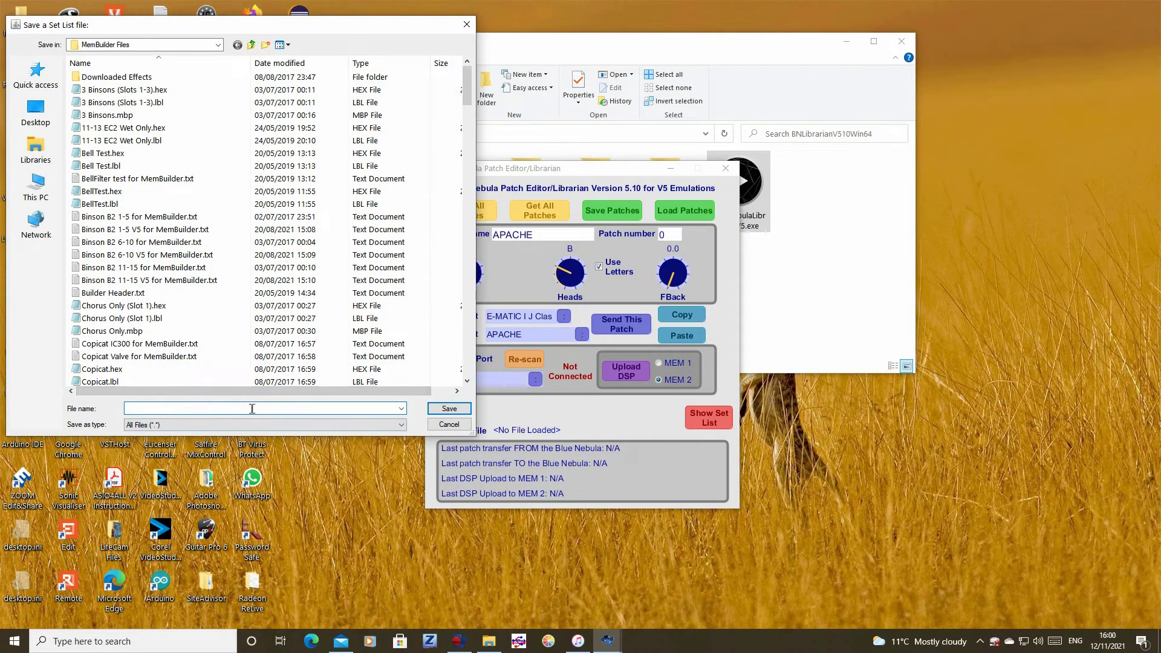
type("Set")
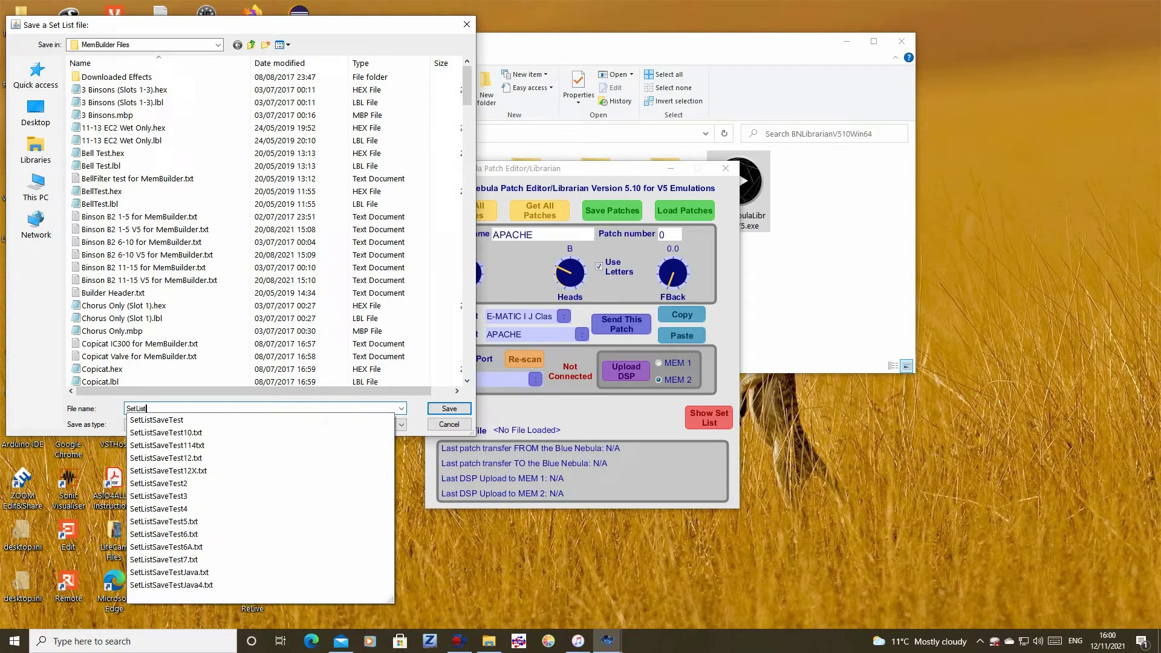
type("ListA.txt")
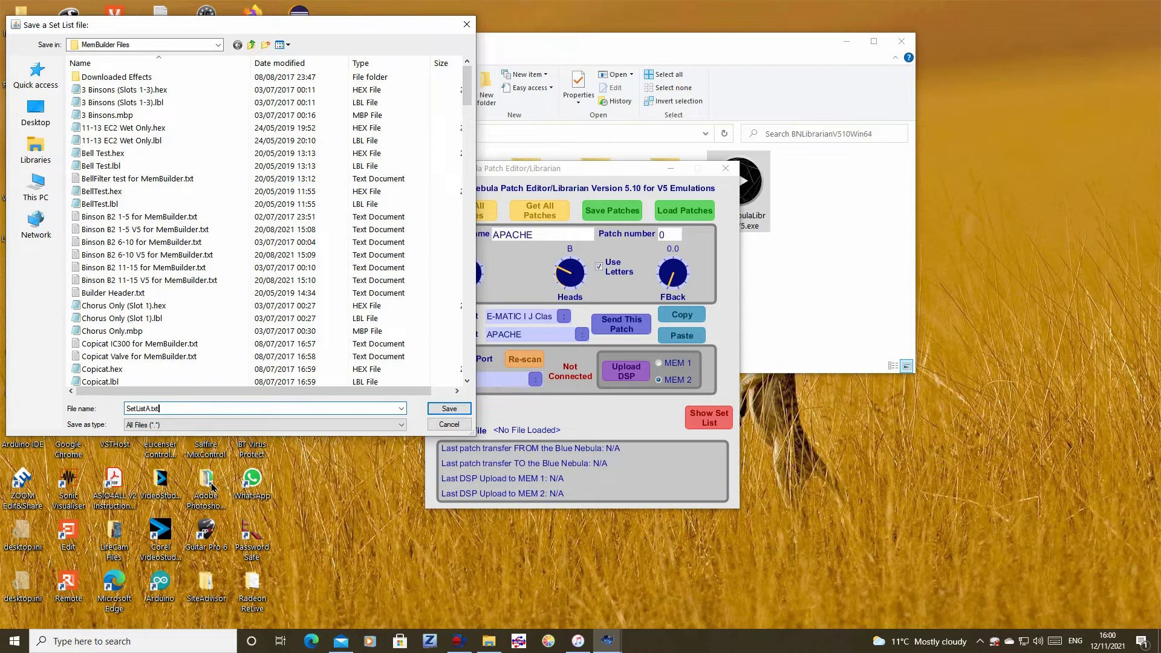
left_click(458, 410)
- Confirm saving SetListA.txt, then scroll the Patch List down to the User Patch rows
left_click(455, 410)
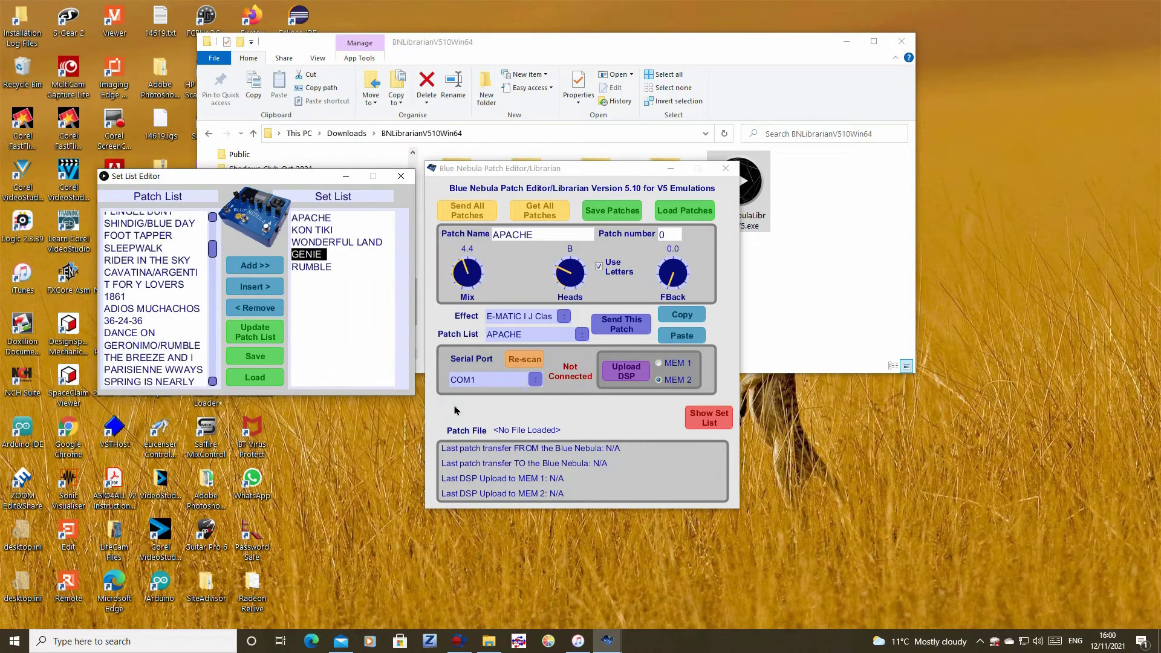
left_click_drag(235, 174, 239, 175)
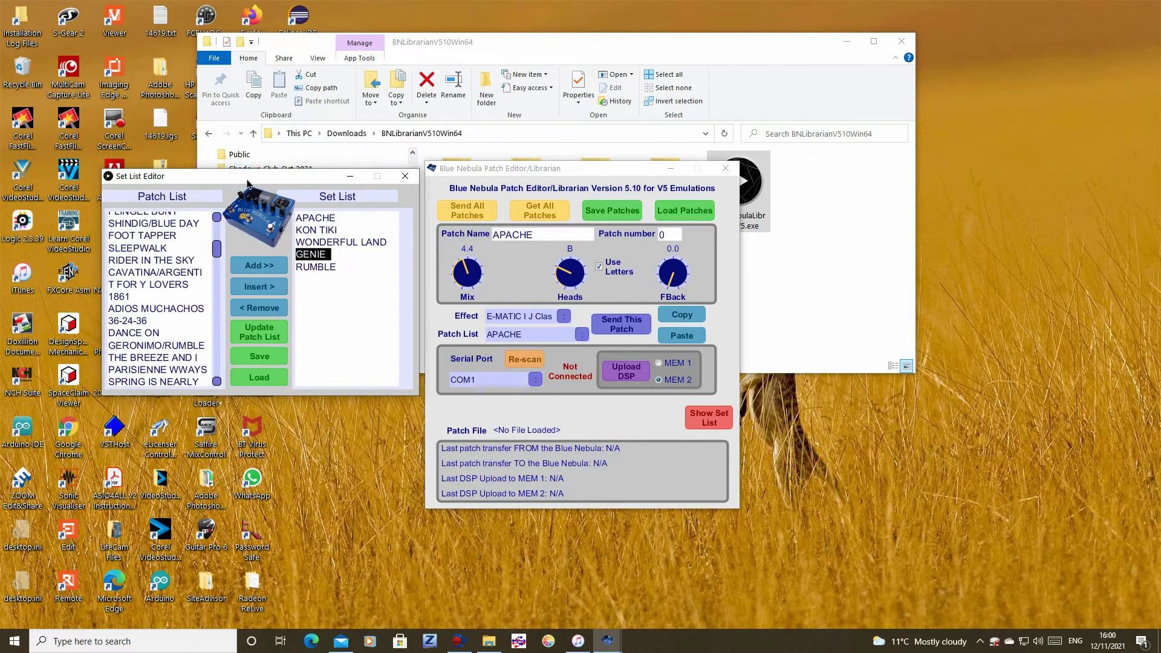
scroll(216, 346, "down", 3)
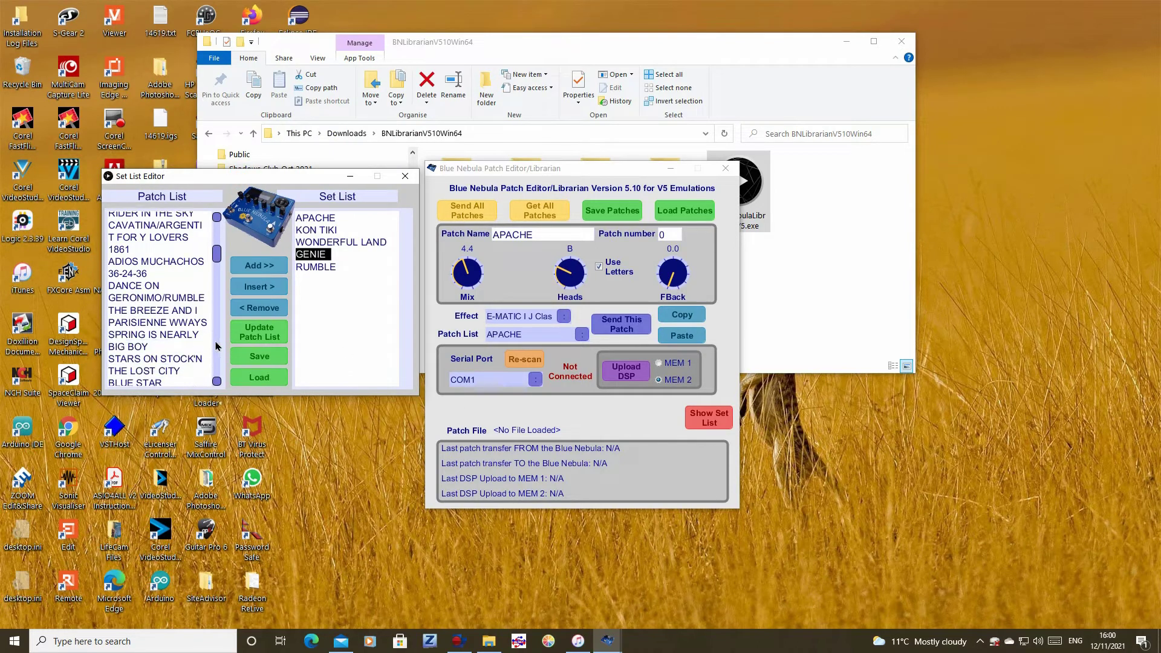
scroll(216, 346, "down", 10)
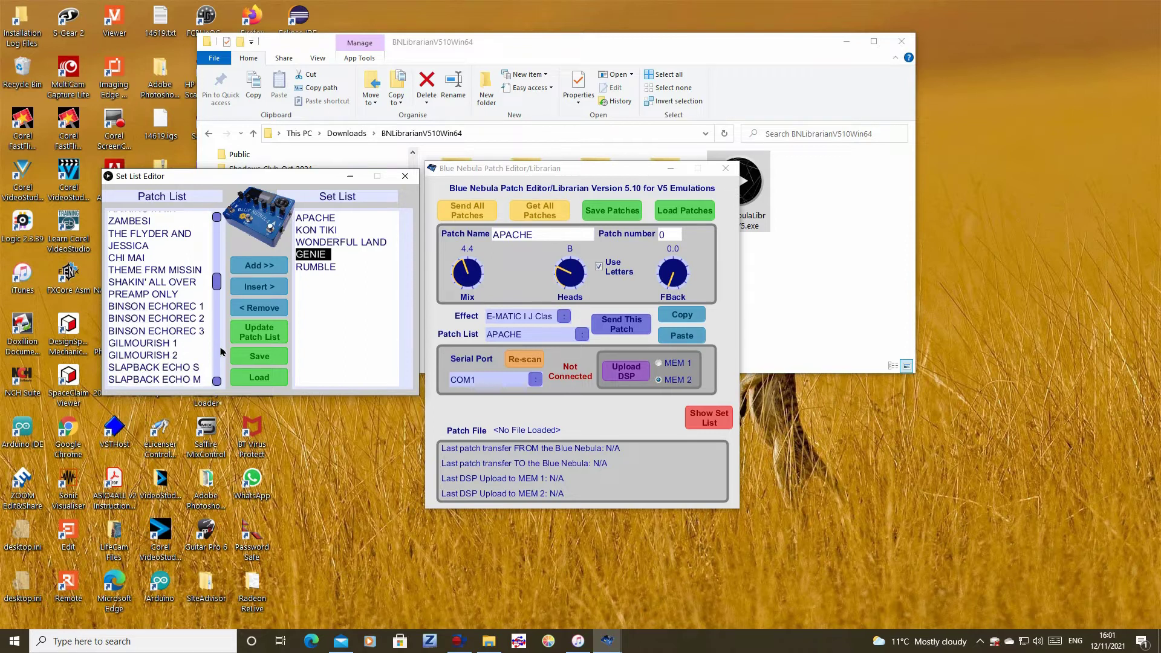
scroll(221, 354, "down", 2)
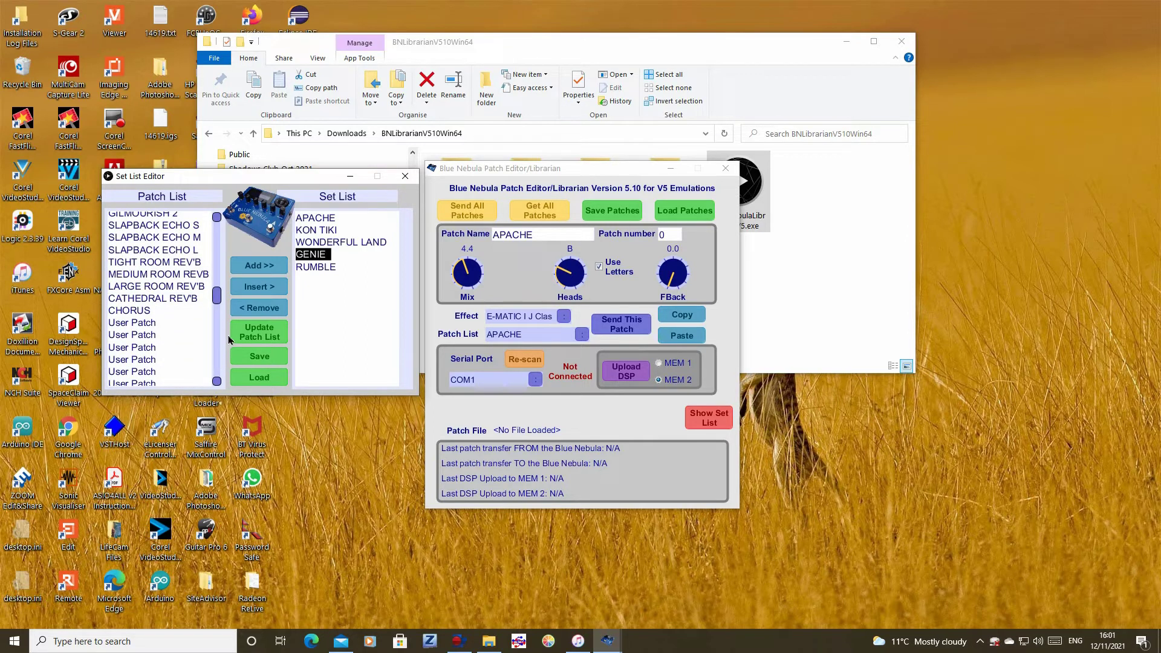
scroll(221, 343, "down", 2)
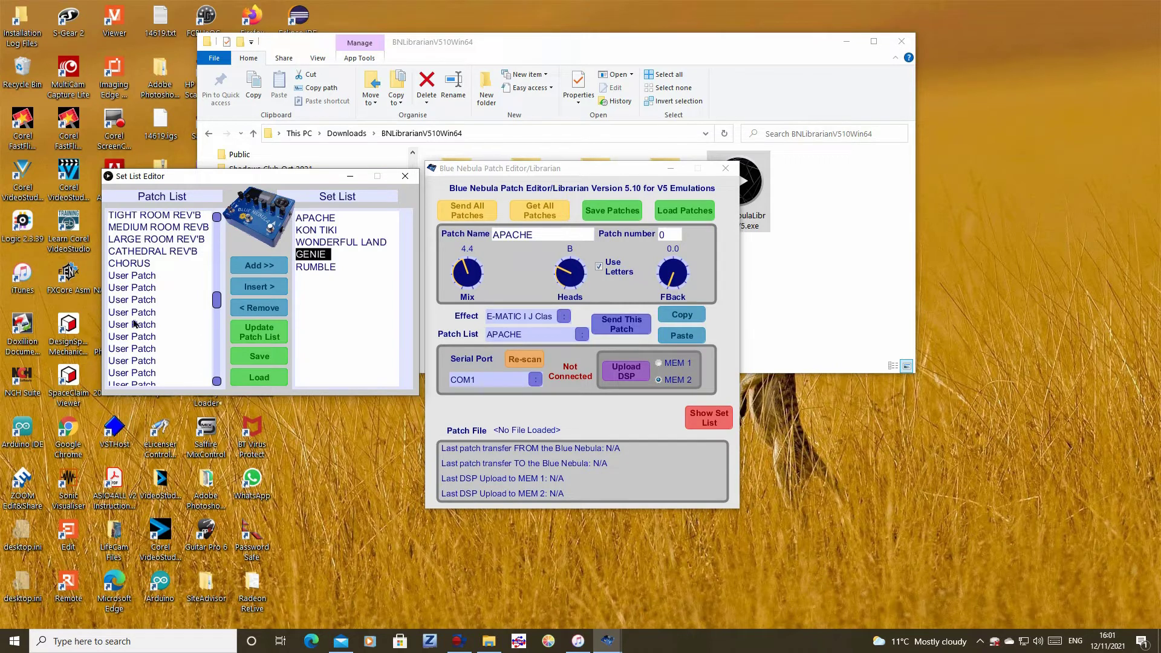
left_click(262, 341)
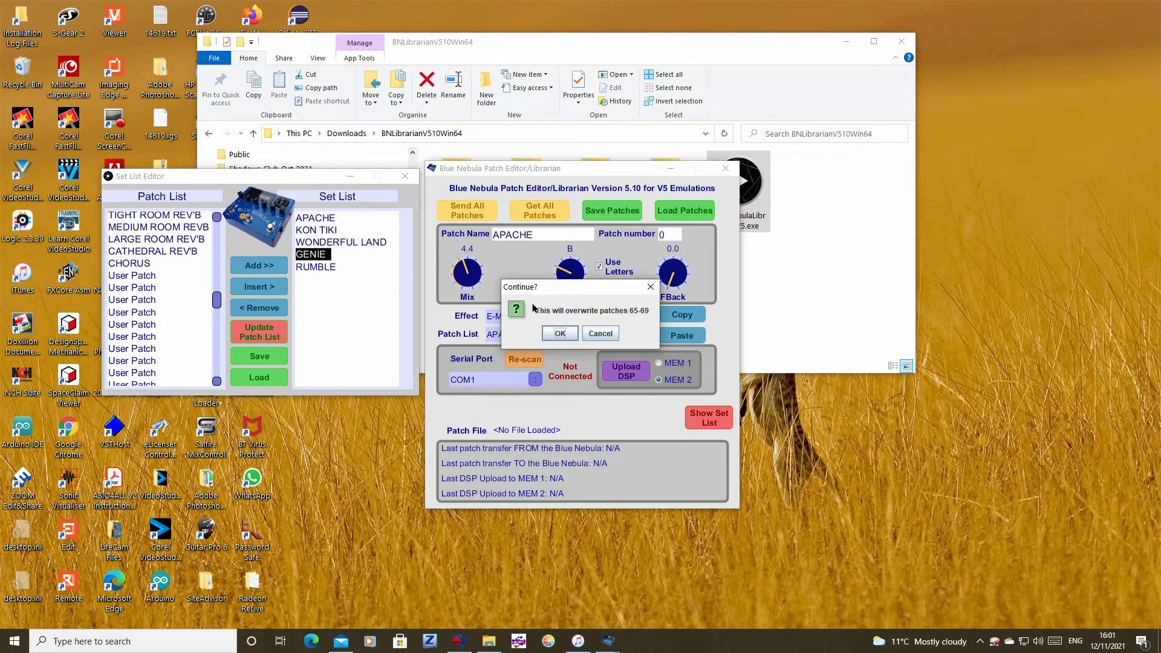
left_click(560, 335)
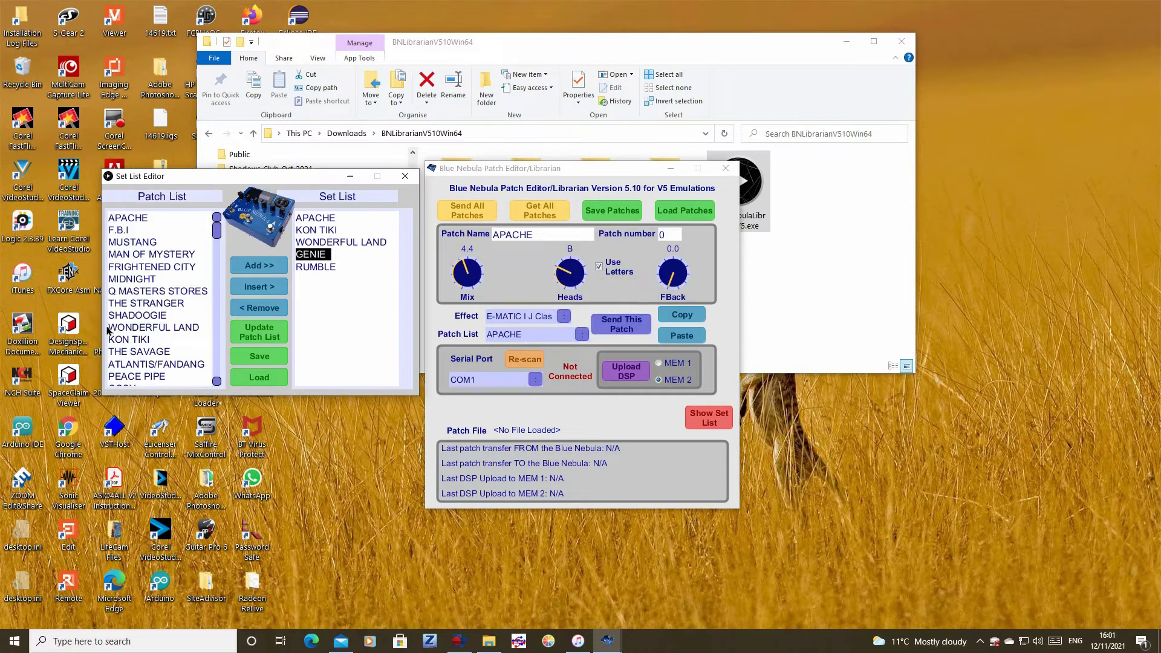
scroll(215, 343, "down", 7)
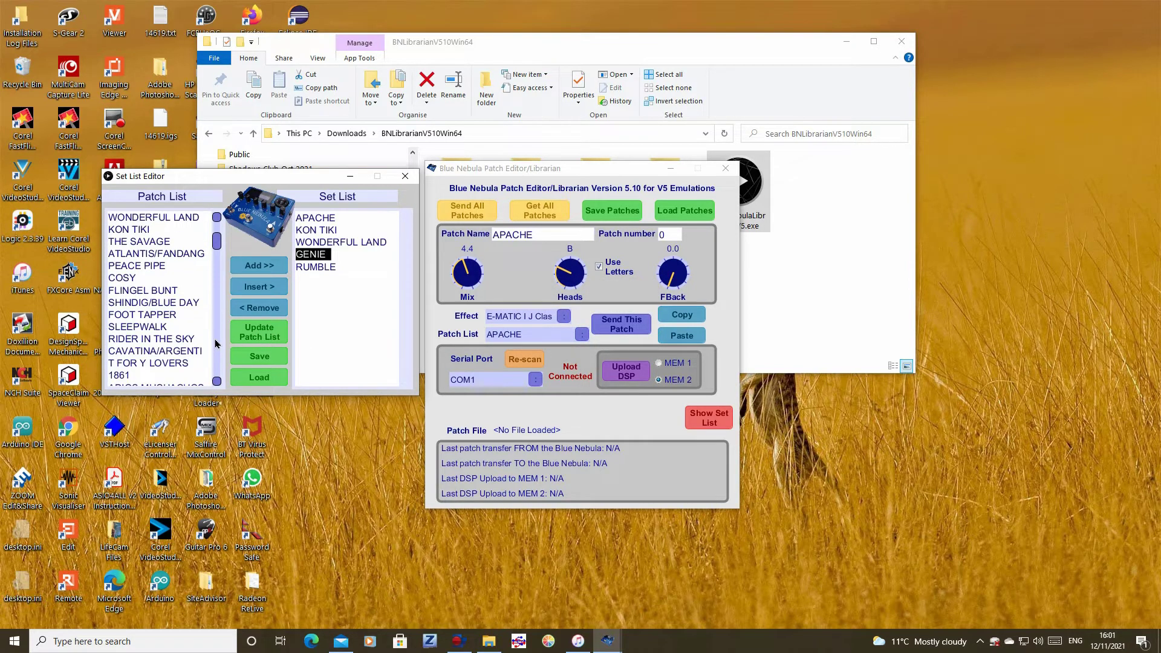
scroll(215, 344, "down", 13)
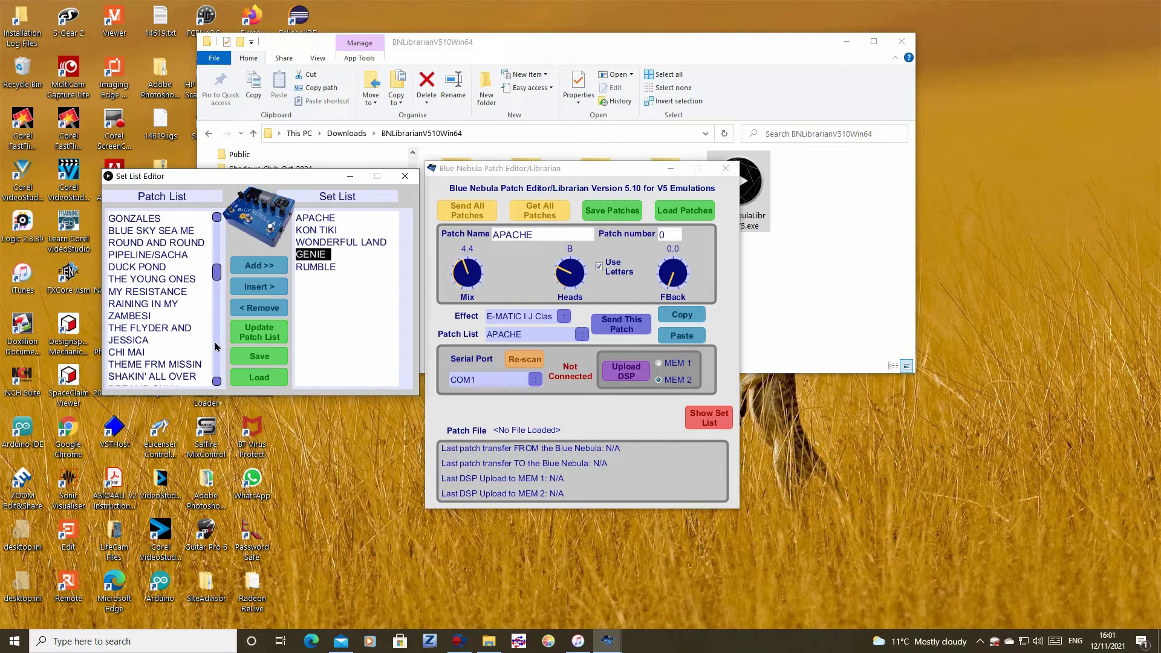
scroll(215, 346, "down", 5)
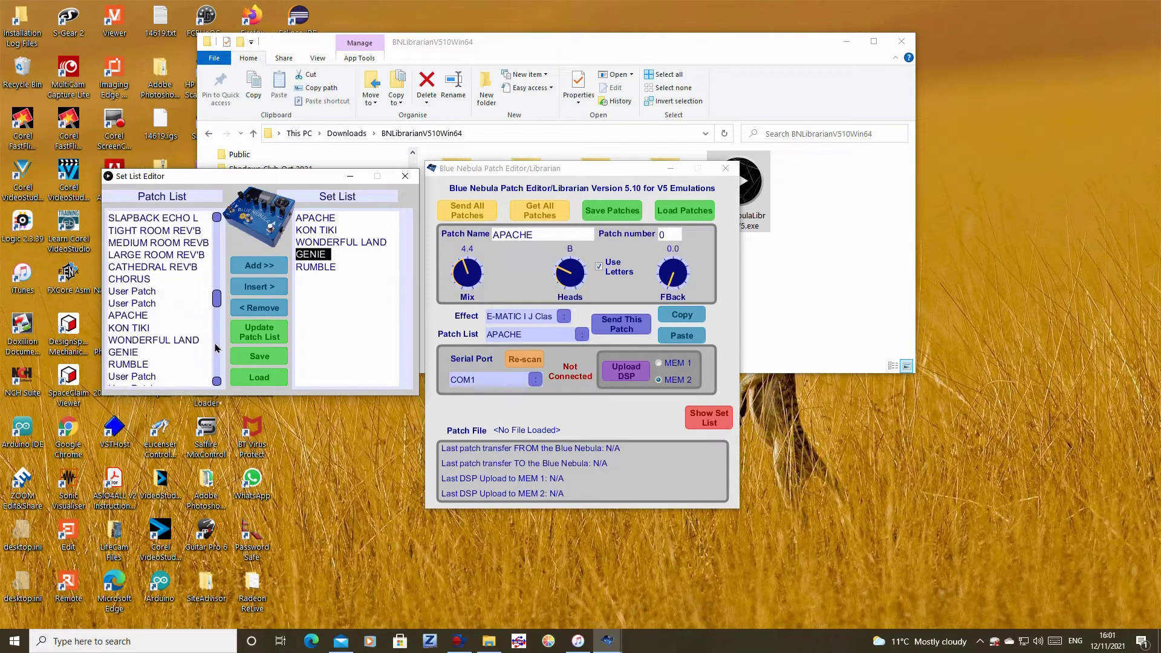
scroll(215, 348, "down", 2)
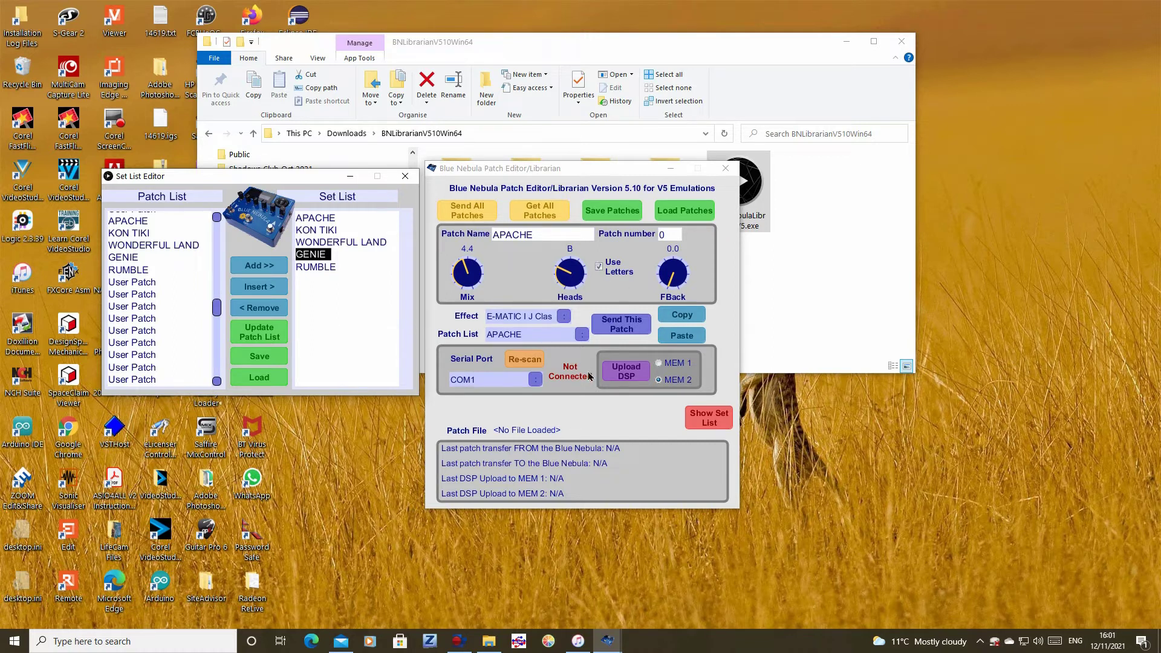
- Close the Set List Editor and scroll through the stored patches dropdown
left_click(405, 179)
left_click(583, 335)
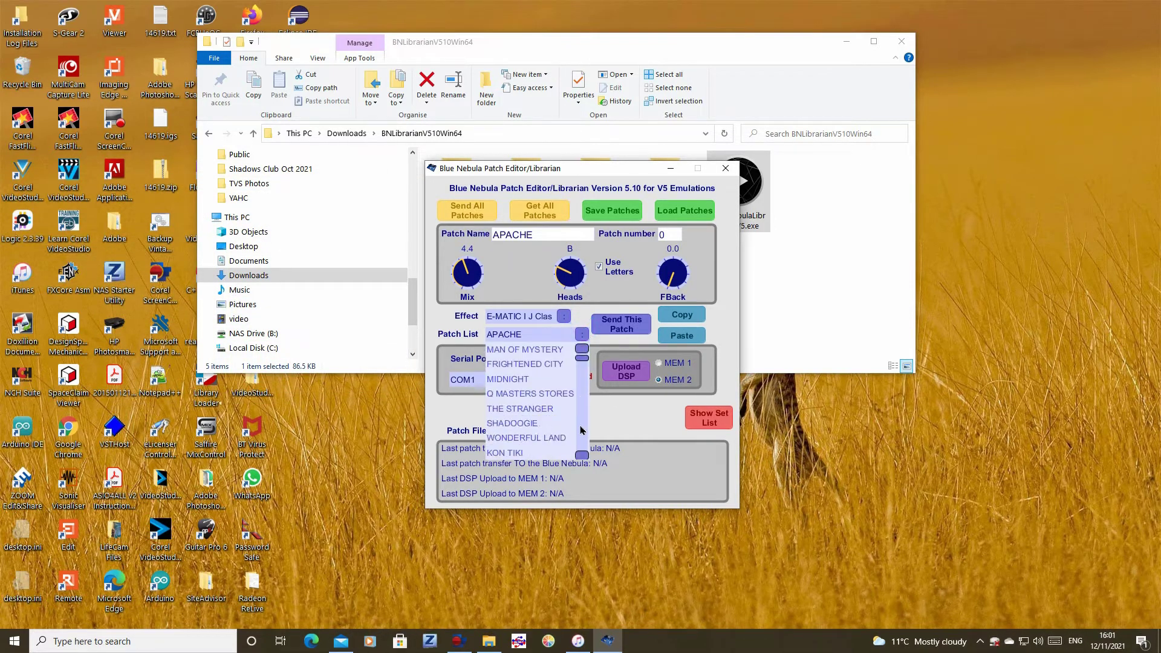
scroll(581, 431, "down", 5)
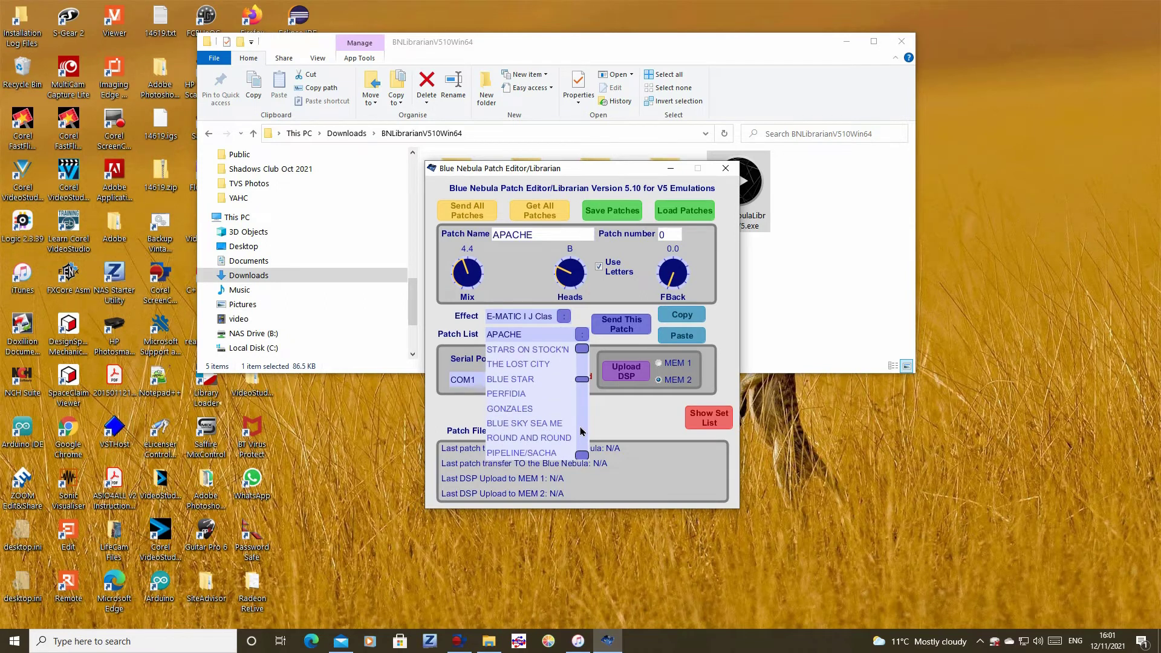
scroll(581, 432, "down", 3)
scroll(581, 431, "down", 5)
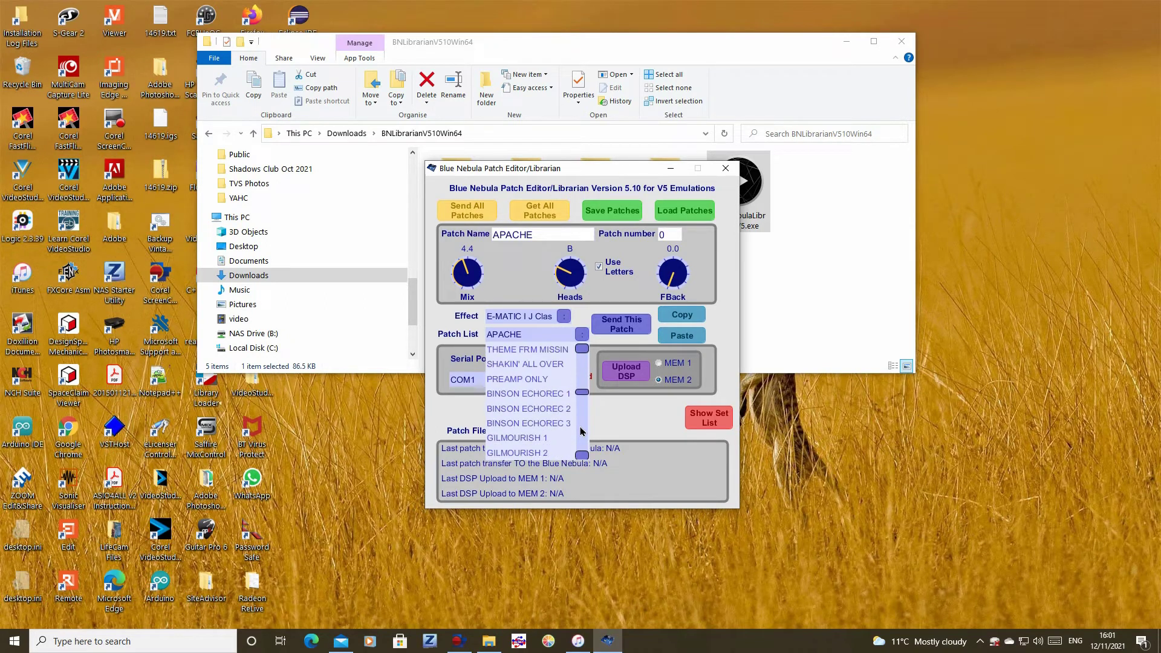
scroll(581, 431, "down", 3)
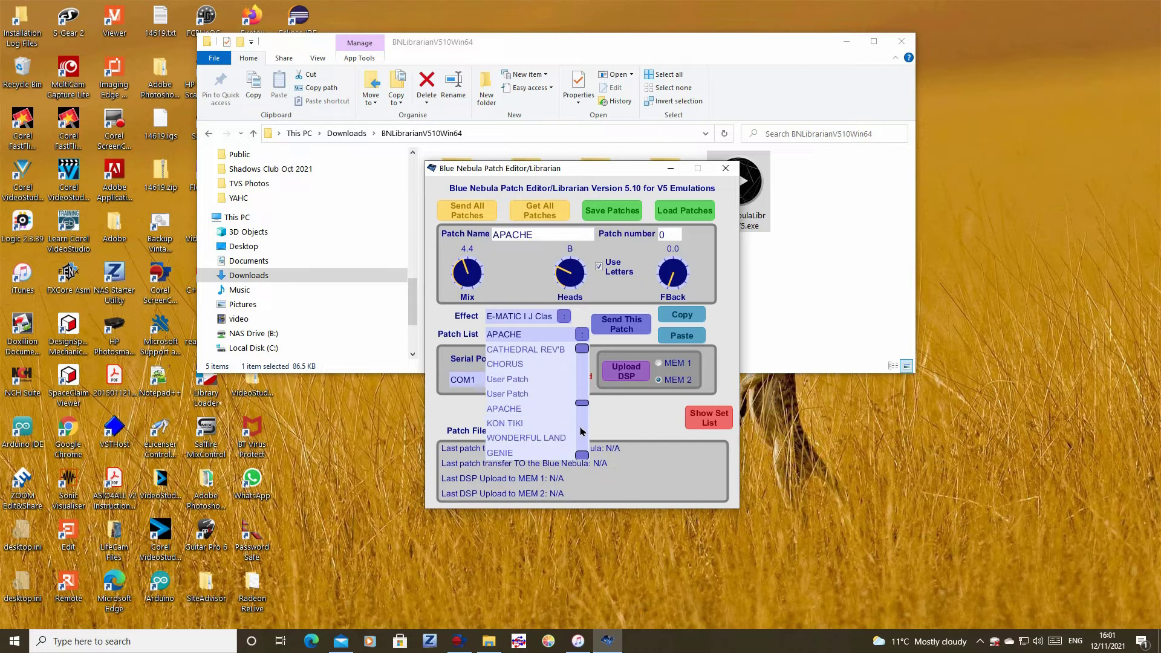
scroll(581, 432, "up", 5)
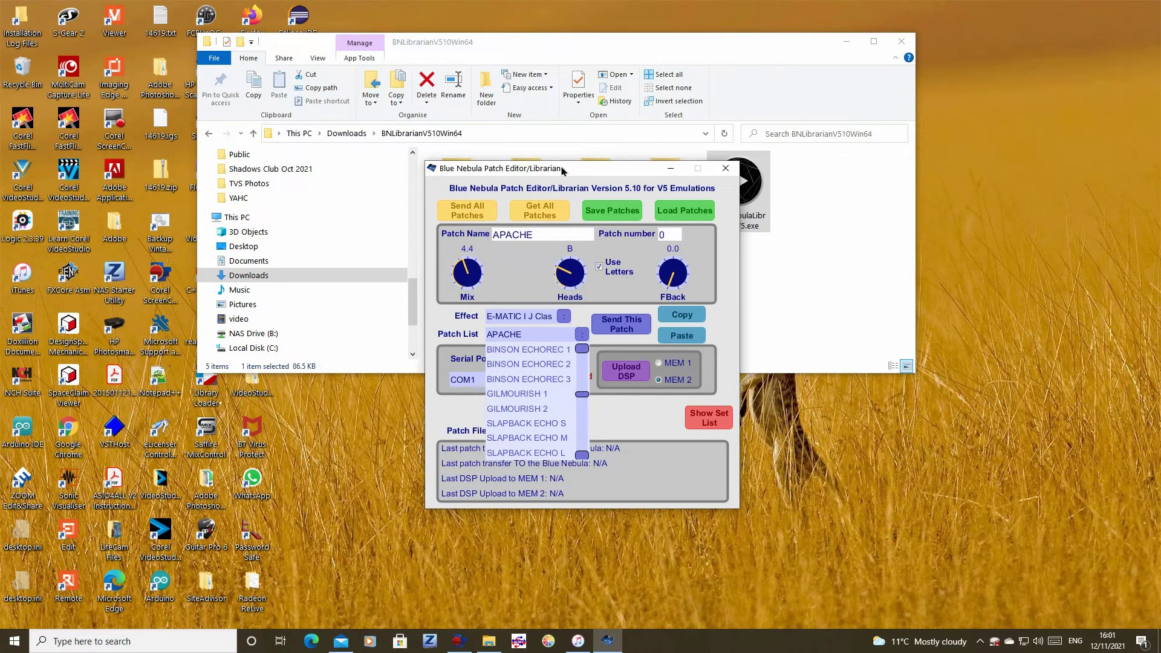
- Close the patch dropdown, reopen the Set List Editor and choose Load
left_click(533, 240)
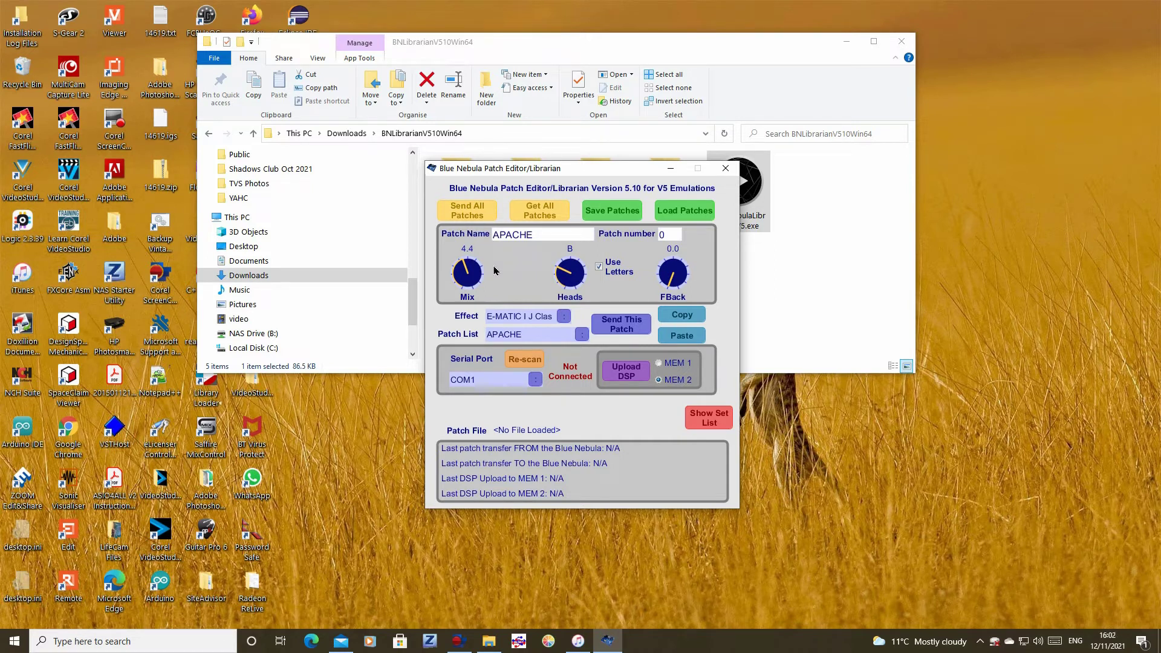
left_click(713, 421)
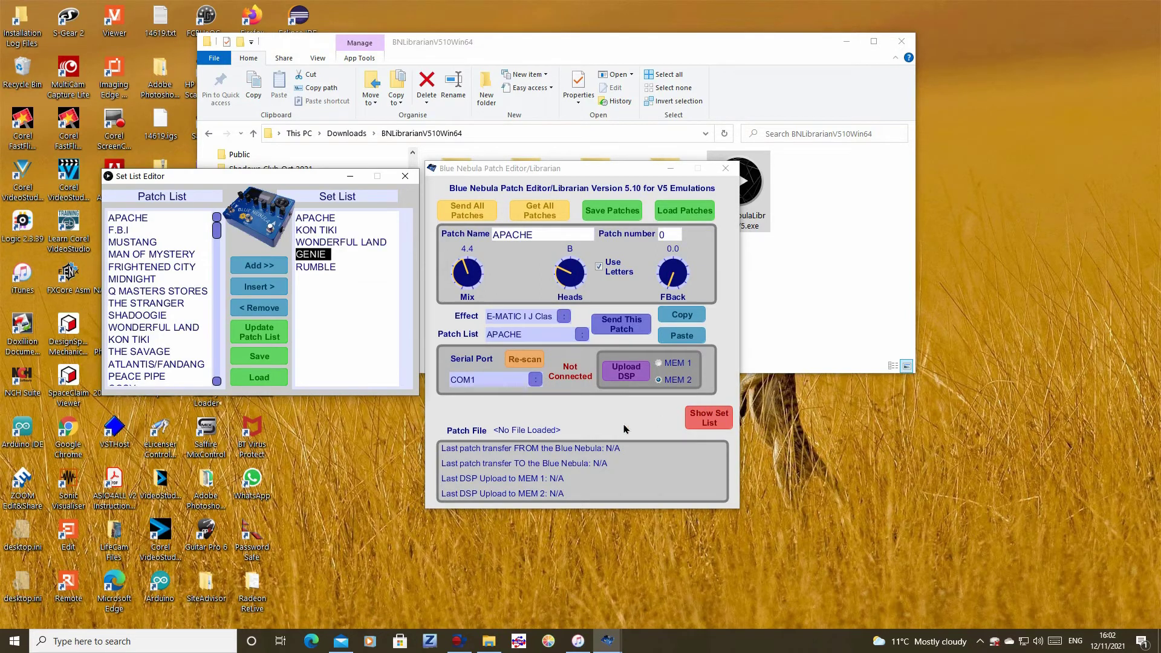
left_click(261, 377)
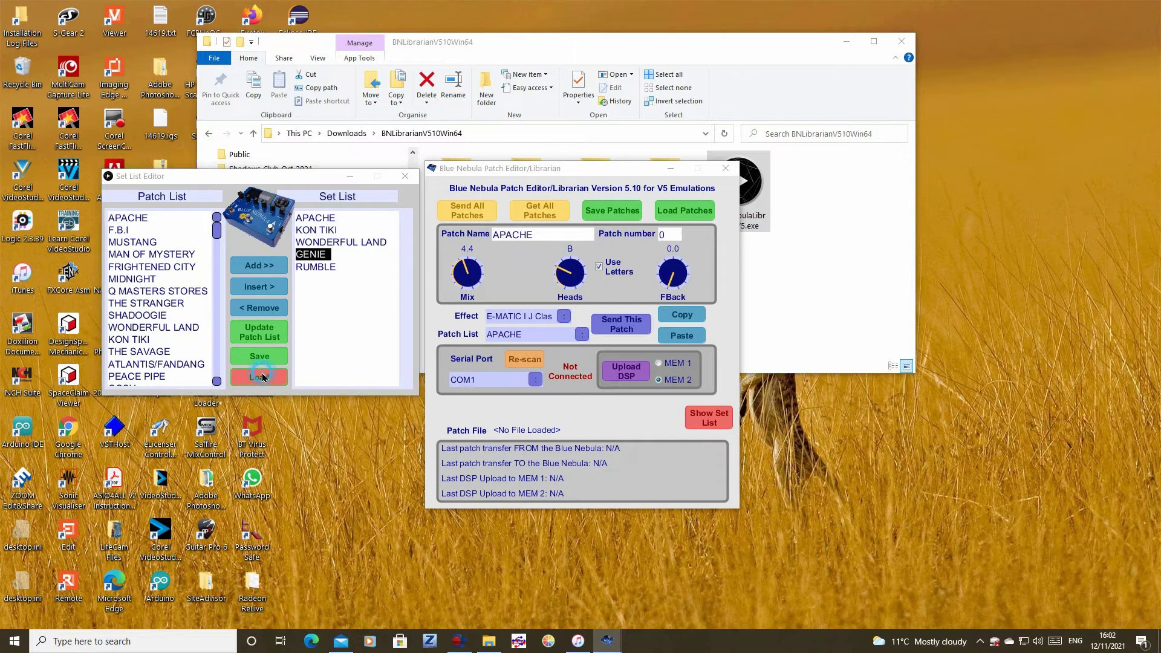
- Sort the files by date modified and open NewBNSetList4.txt
left_click(278, 63)
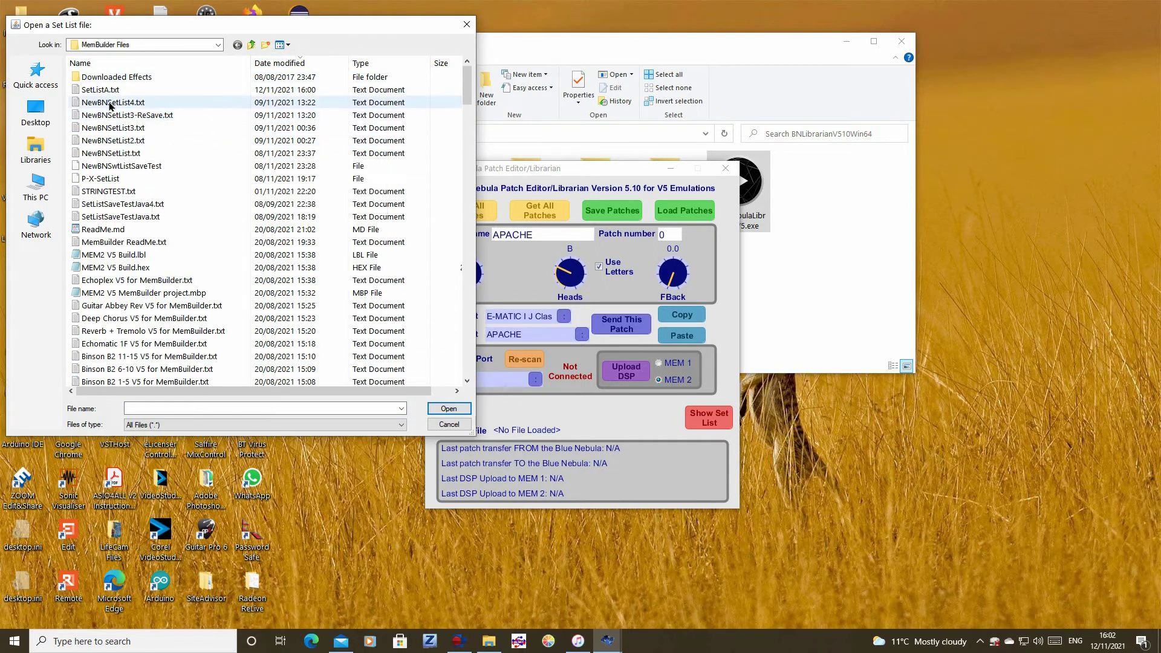
left_click(111, 102)
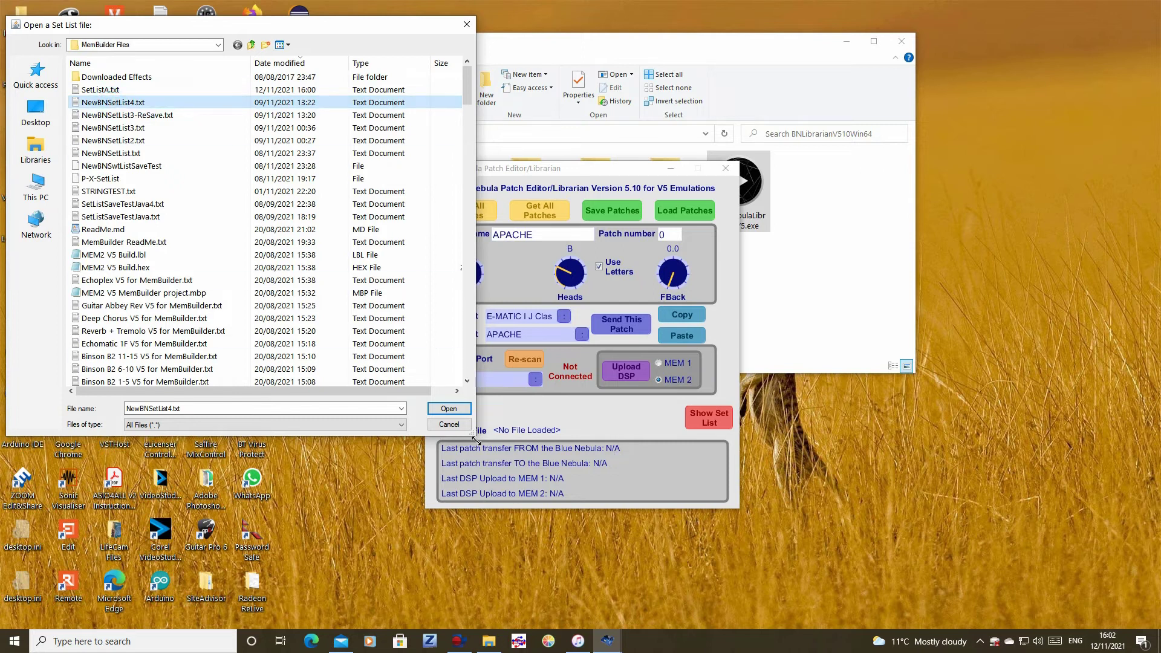
left_click(449, 409)
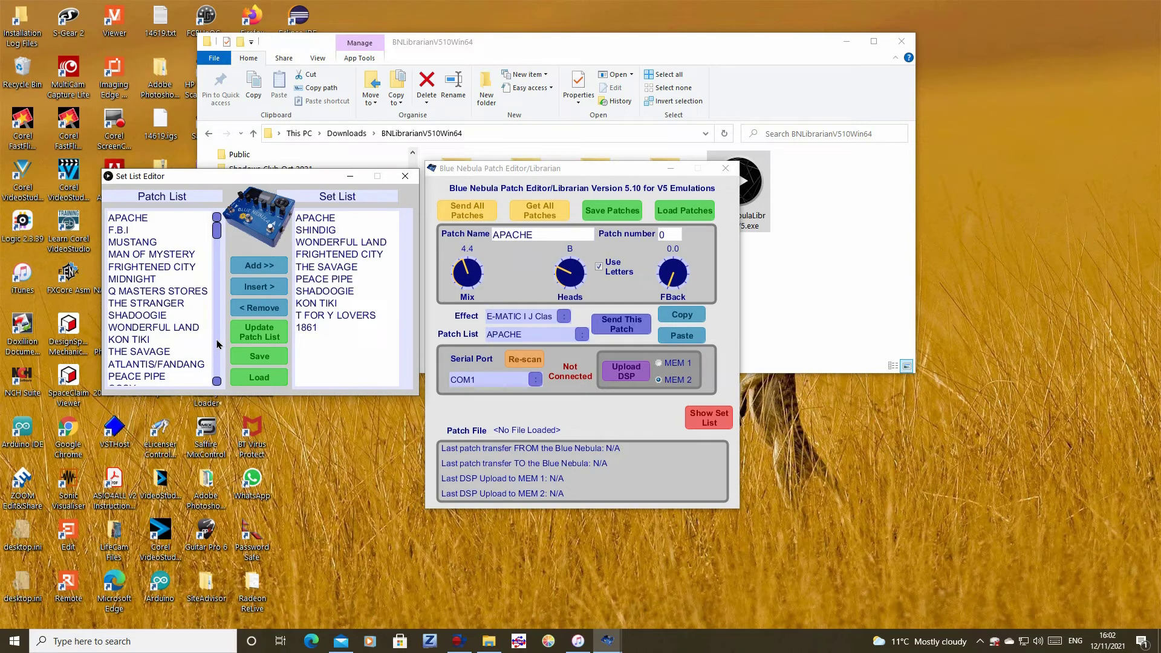
- Write the loaded set list into patches 65–74, confirming the overwrite
scroll(218, 344, "down", 10)
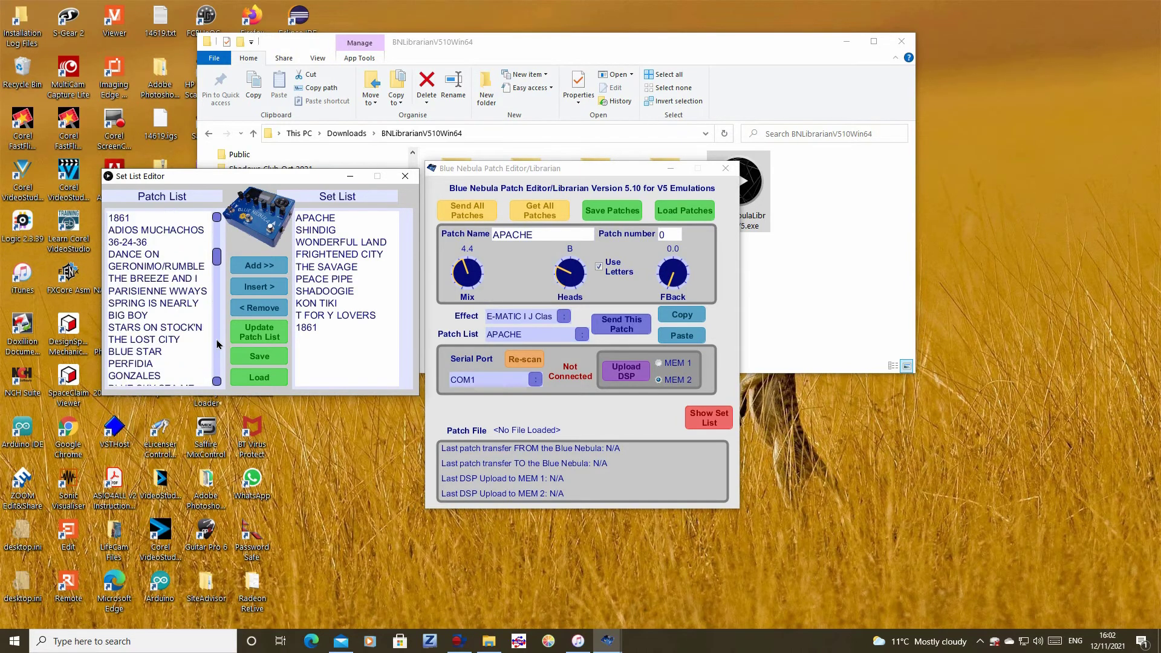
scroll(218, 345, "down", 12)
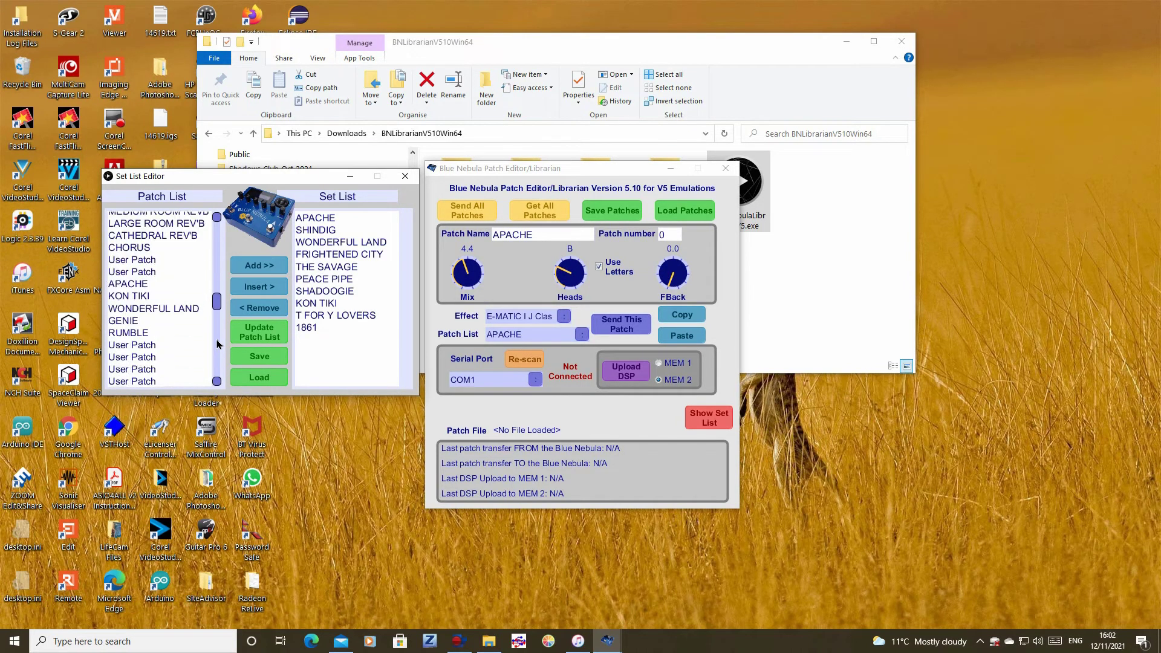
scroll(218, 345, "up", 2)
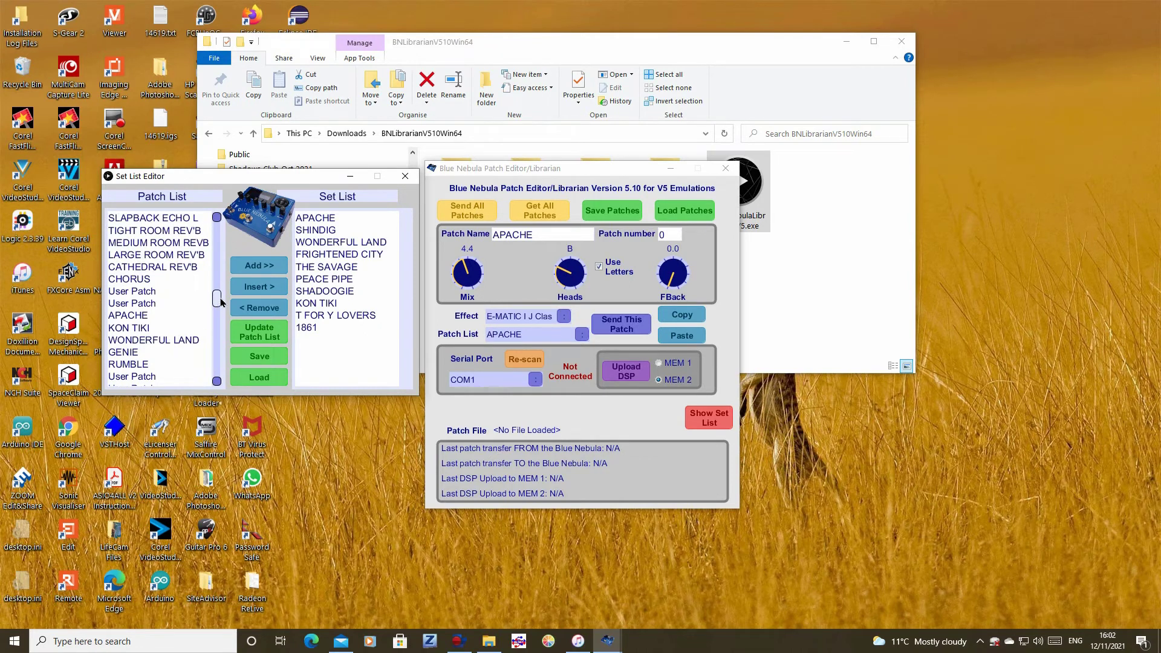
left_click(256, 325)
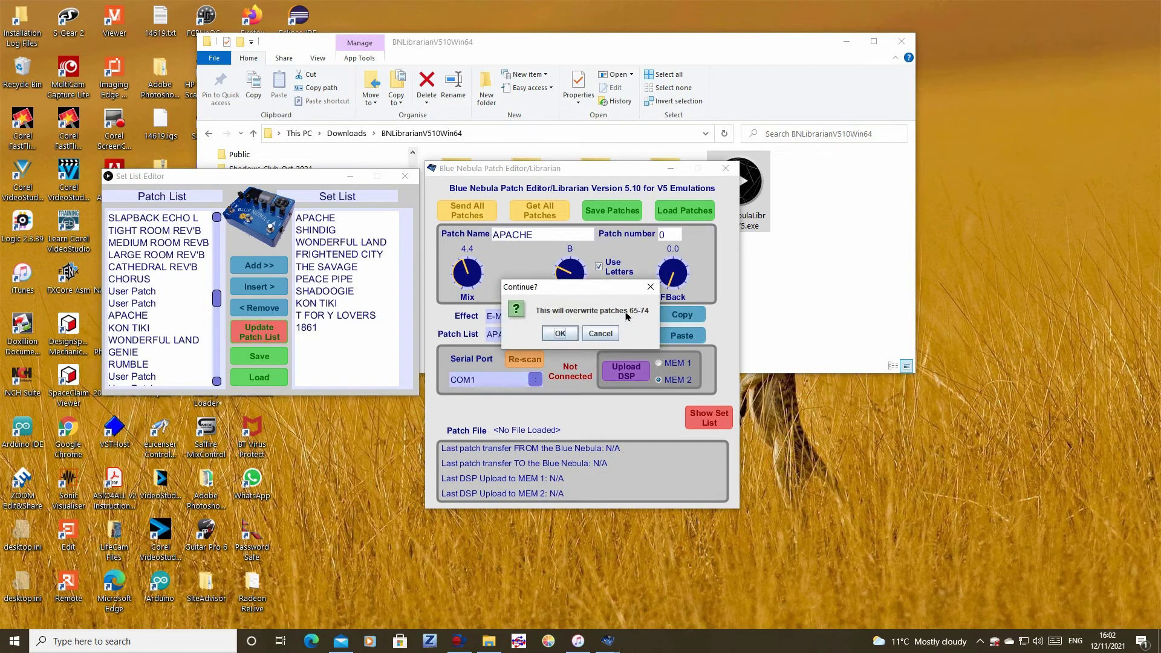
left_click(561, 334)
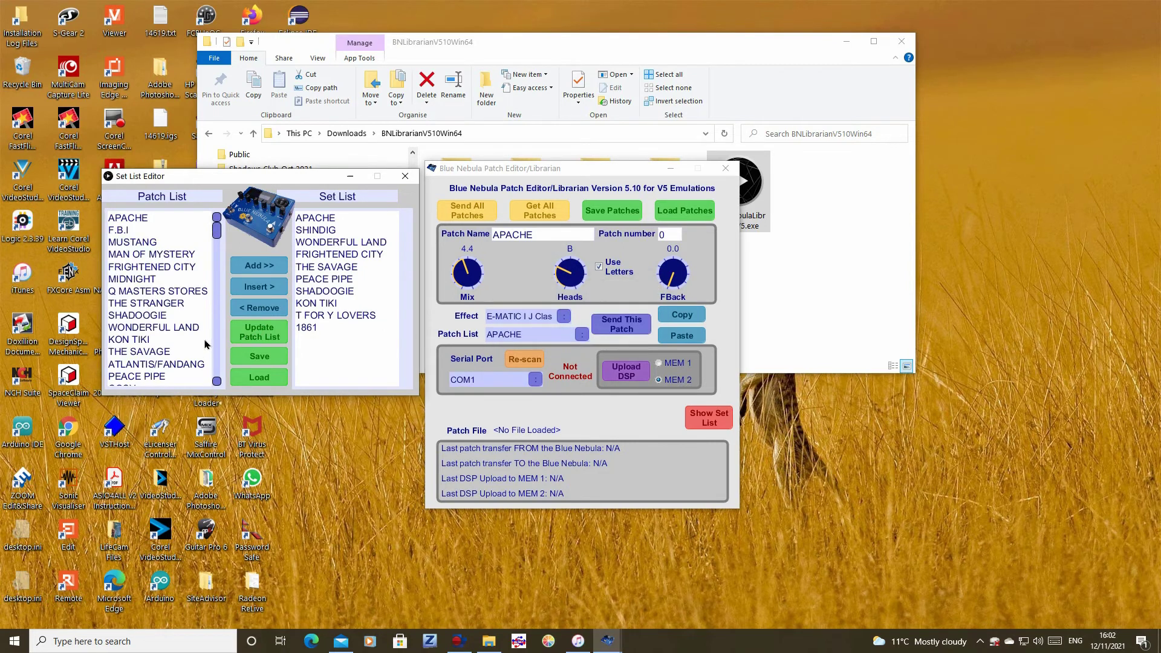
scroll(215, 344, "down", 8)
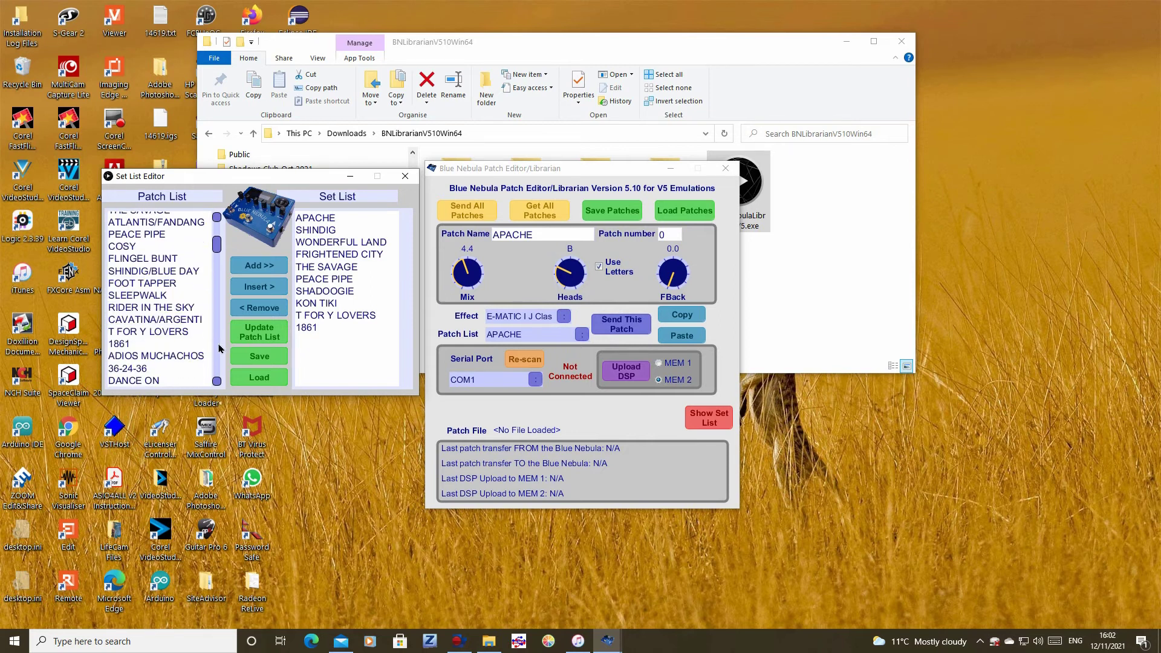
scroll(214, 360, "down", 7)
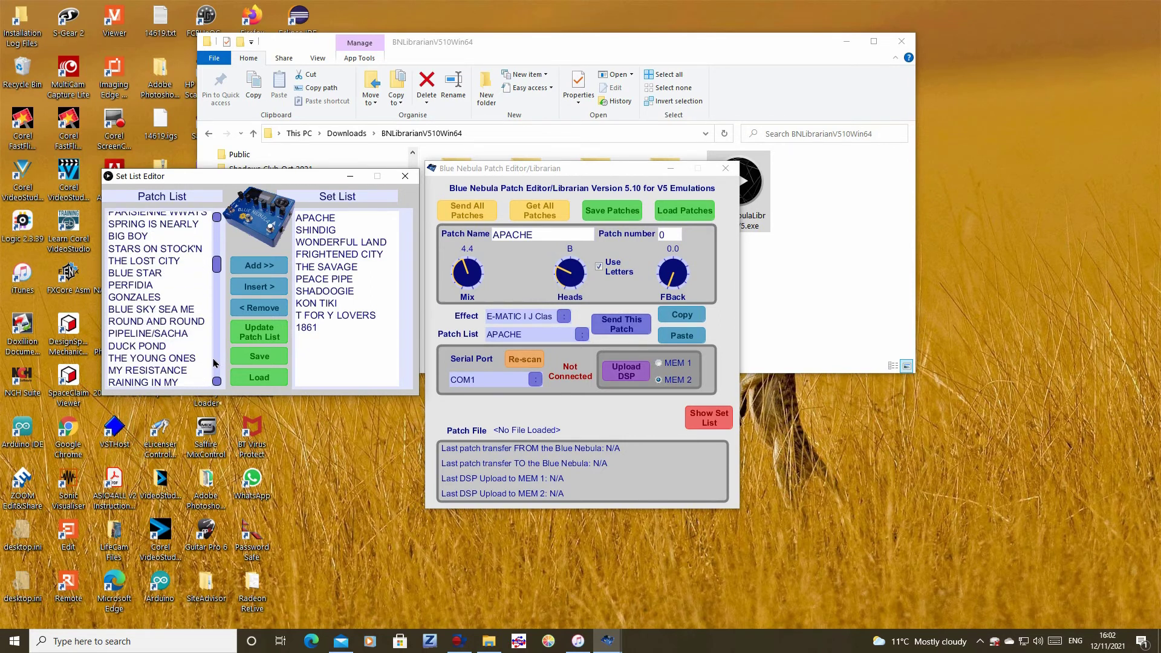
scroll(215, 363, "down", 6)
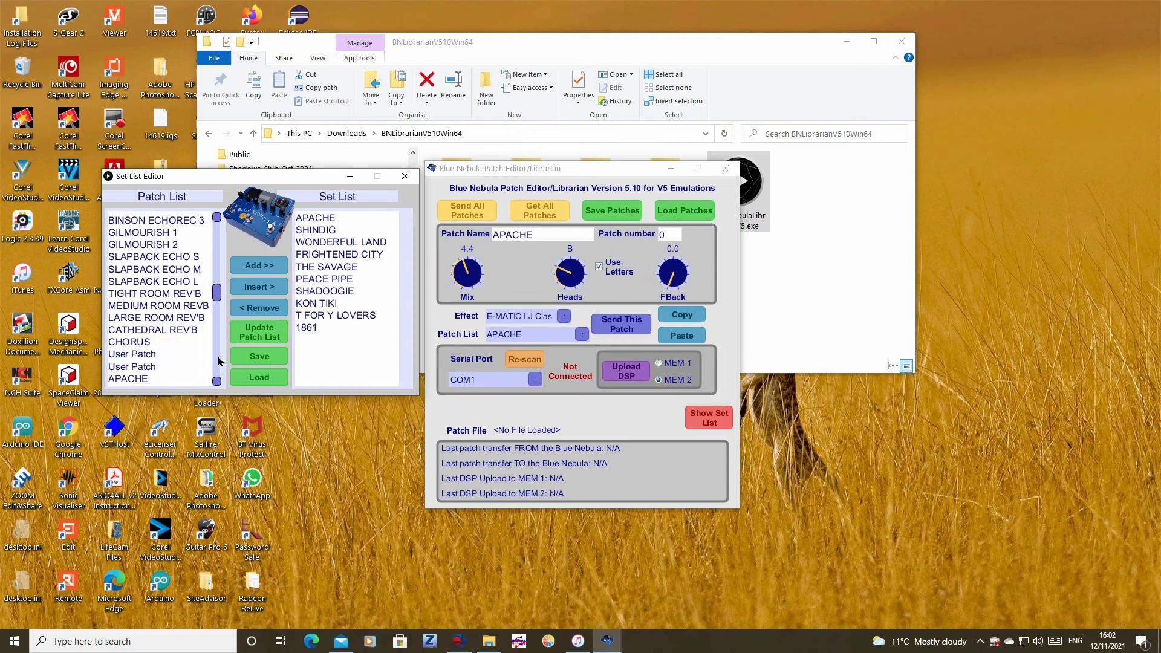
scroll(218, 363, "down", 1)
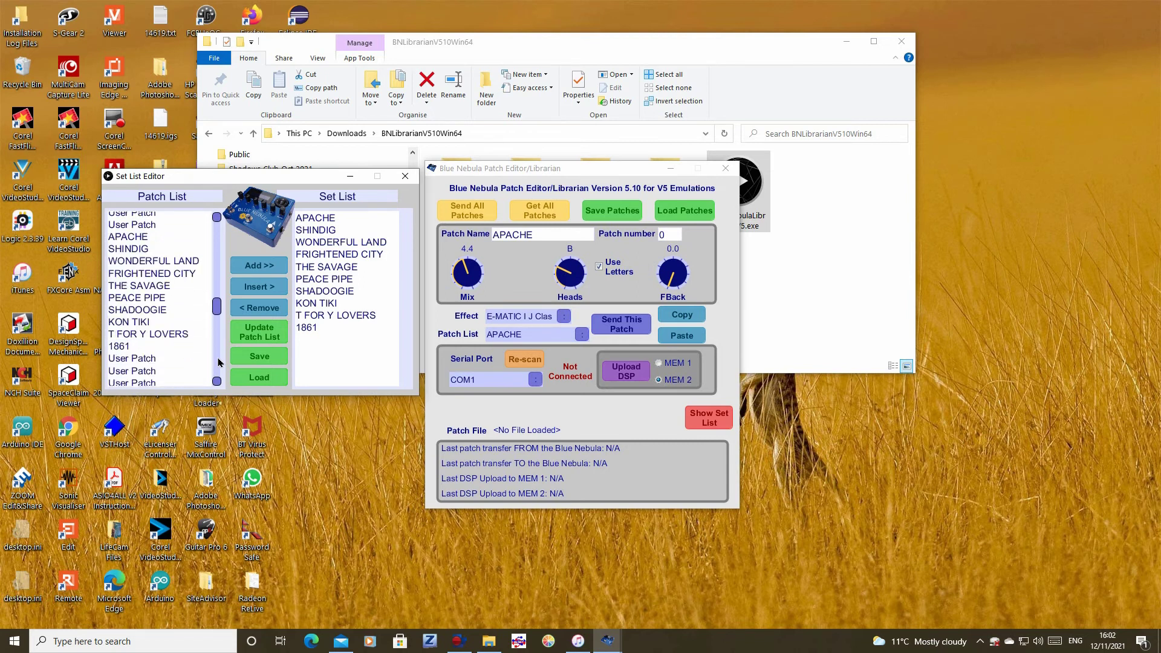
scroll(218, 362, "down", 1)
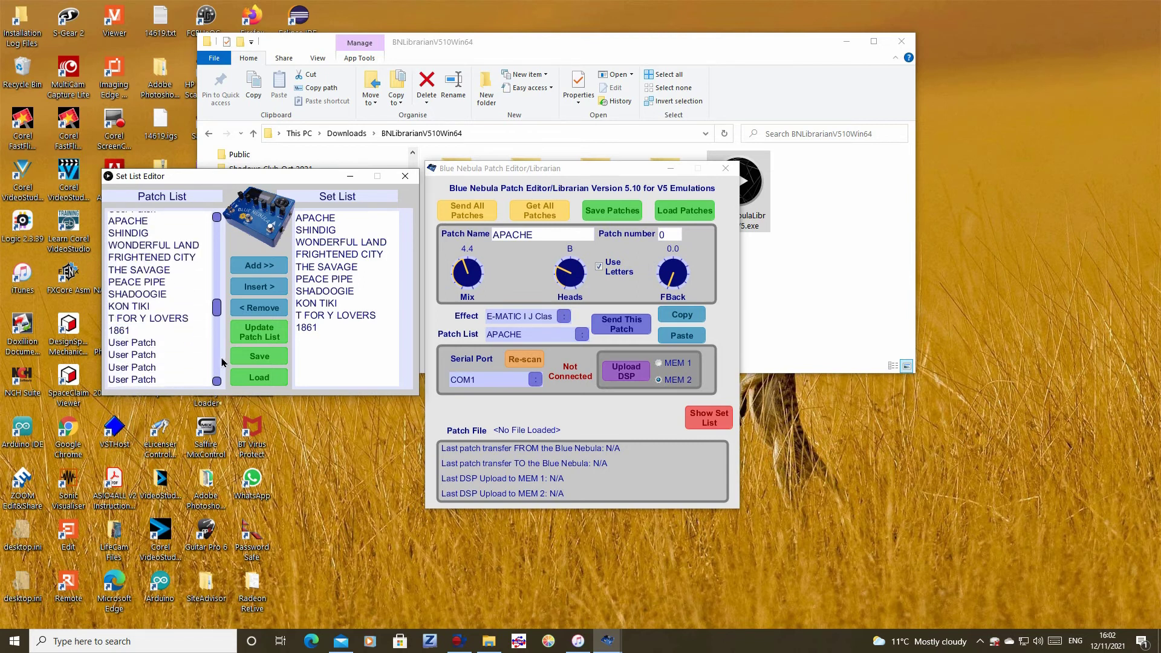